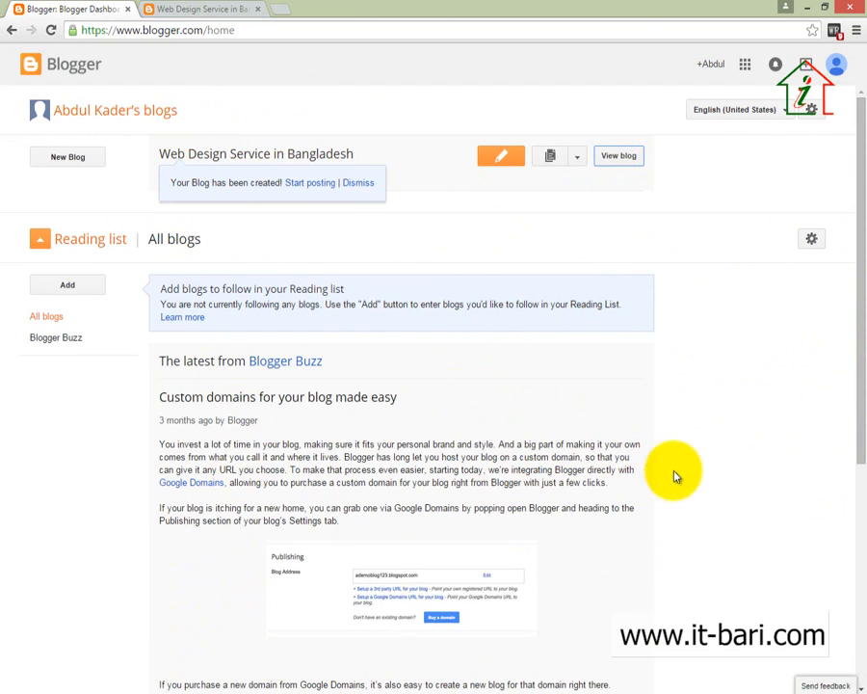
Dismiss the blog-created notice and open the posts list of the Web Design Service in Bangladesh blog.
{"action": "left_click", "coordinate": [358, 182]}
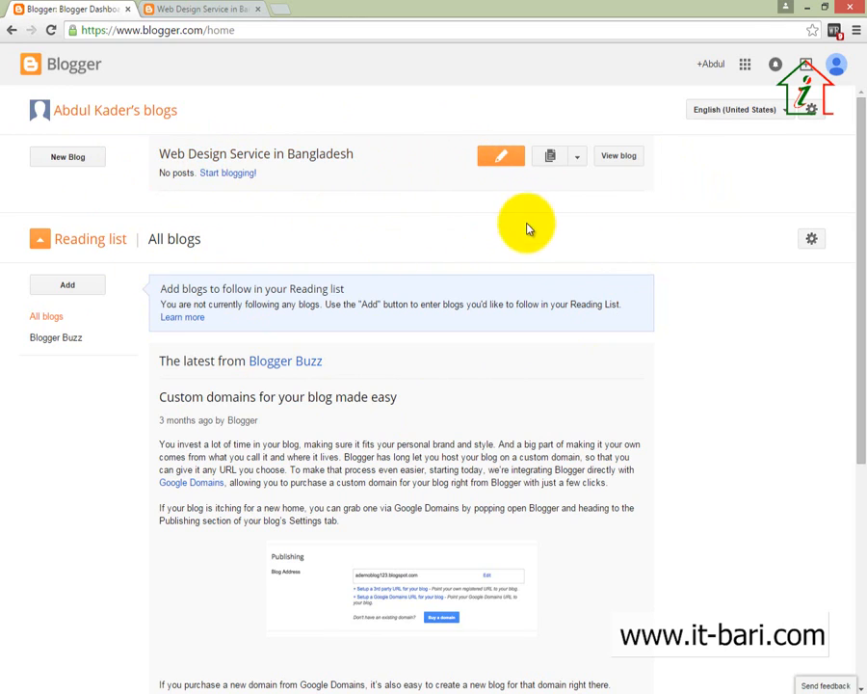
{"action": "left_click", "coordinate": [578, 159]}
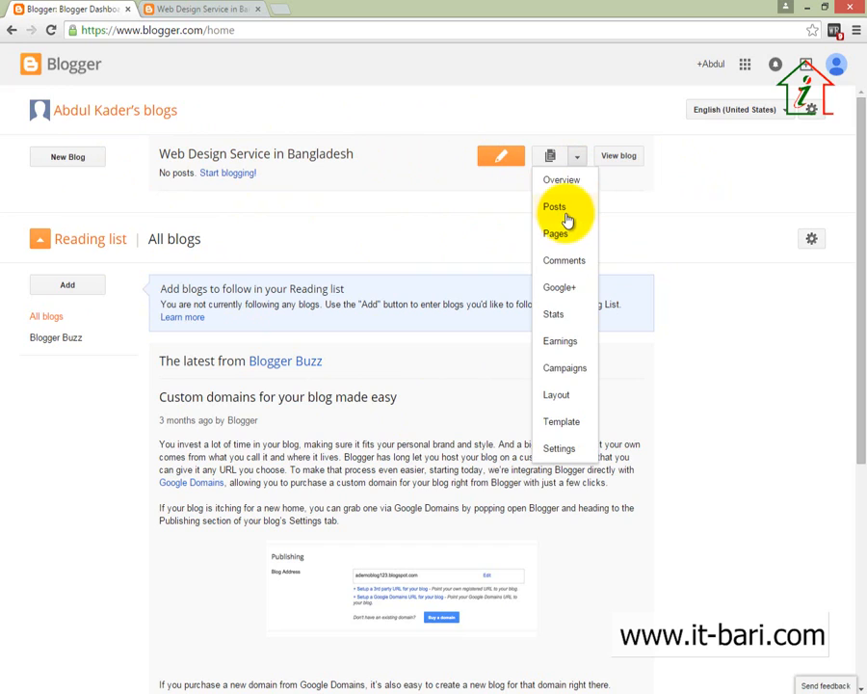
{"action": "left_click", "coordinate": [556, 208]}
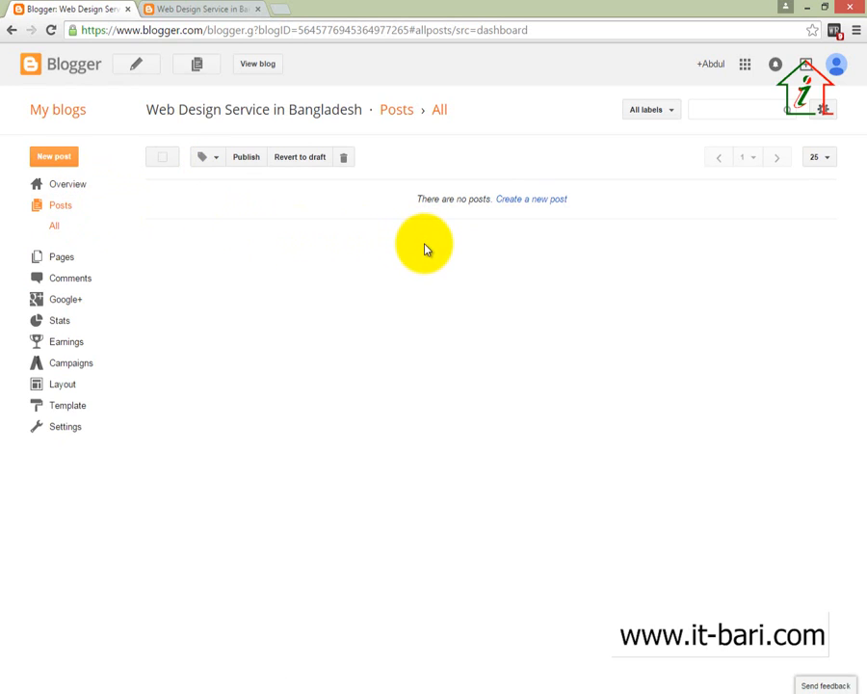
Create a new post from the blog's empty posts list.
{"action": "left_click_drag", "start_coordinate": [391, 185], "coordinate": [599, 224]}
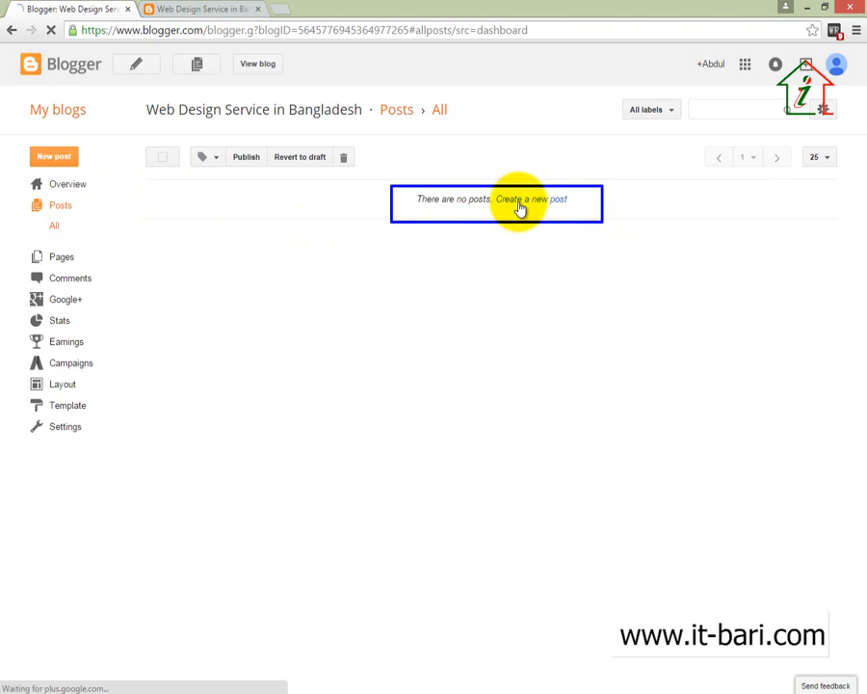
{"action": "key", "text": "Escape"}
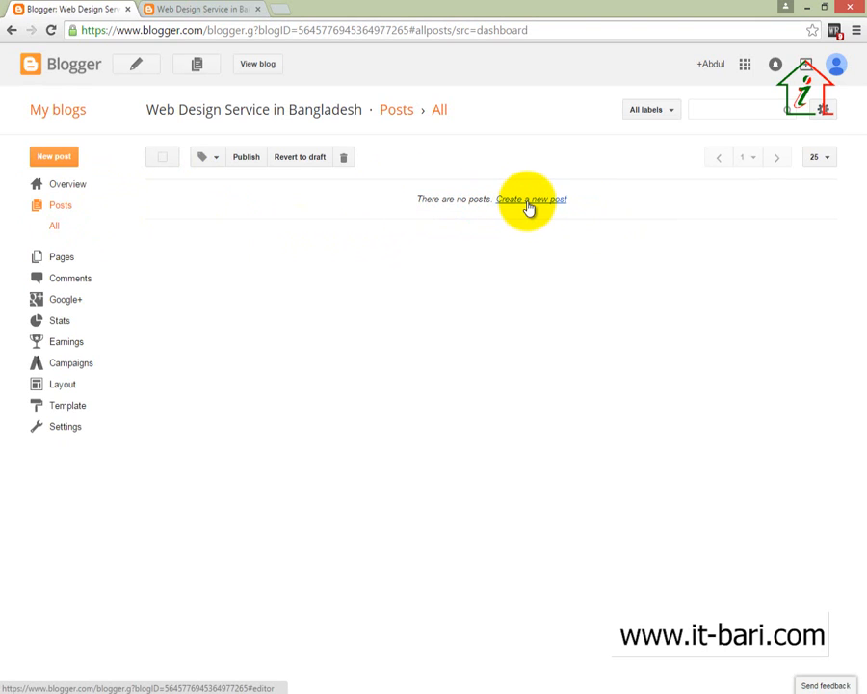
{"action": "left_click", "coordinate": [528, 202]}
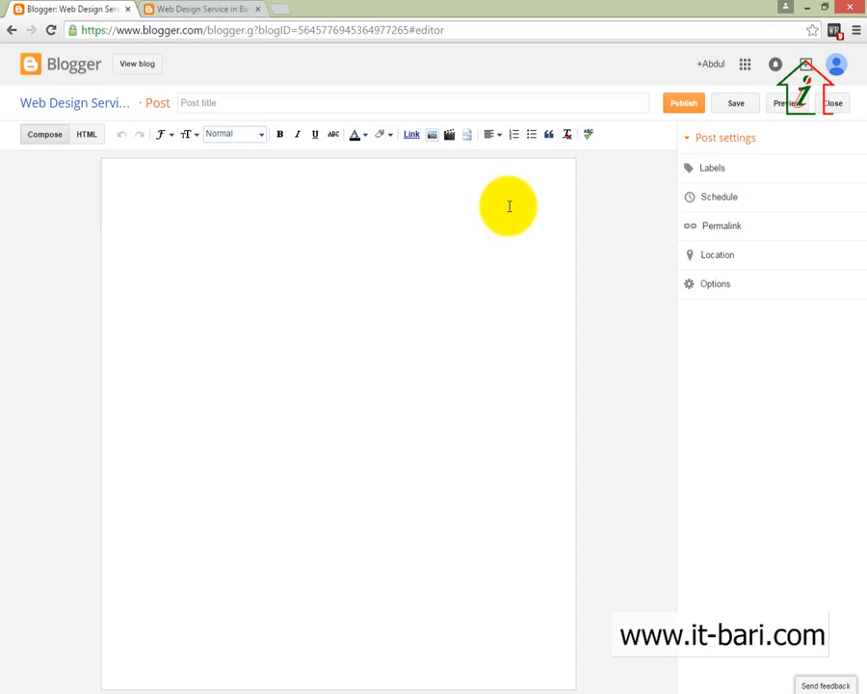
{"action": "left_click", "coordinate": [442, 283]}
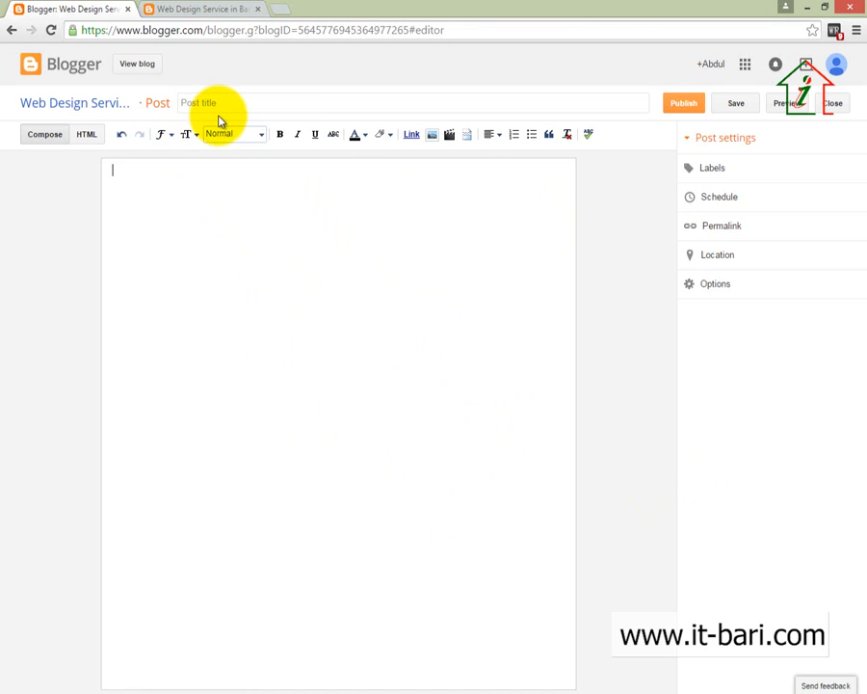
{"action": "key", "text": "ctrl+shift+d"}
{"action": "mouse_move", "coordinate": [170, 90]}
{"action": "left_mouse_down"}
{"action": "mouse_move", "coordinate": [202, 114]}
{"action": "mouse_move", "coordinate": [559, 113]}
{"action": "mouse_move", "coordinate": [672, 125]}
{"action": "mouse_move", "coordinate": [664, 120]}
{"action": "left_mouse_up"}
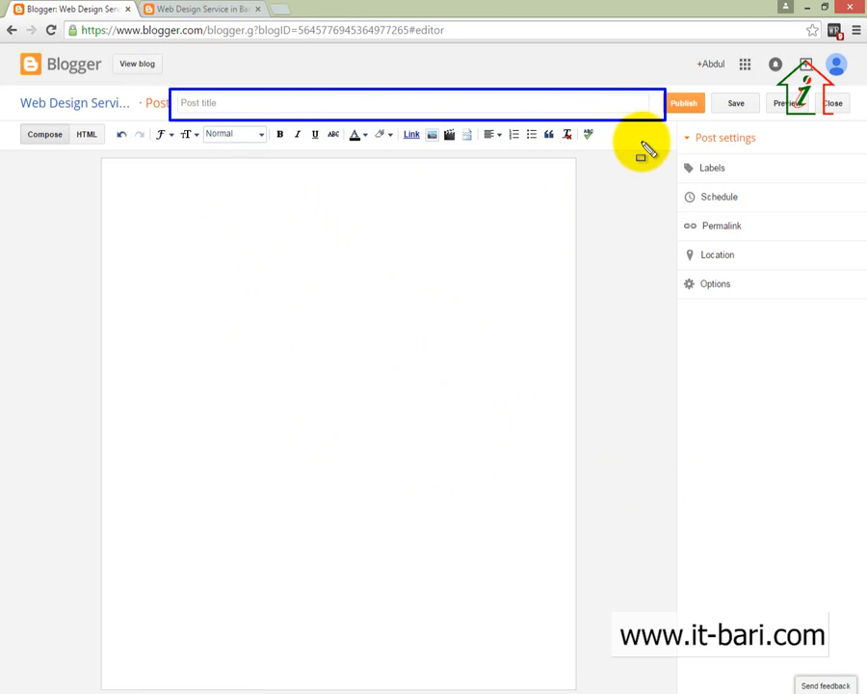
{"action": "key", "text": "Escape"}
{"action": "mouse_move", "coordinate": [87, 146]}
{"action": "left_mouse_down"}
{"action": "mouse_move", "coordinate": [155, 323]}
{"action": "mouse_move", "coordinate": [642, 600]}
{"action": "mouse_move", "coordinate": [559, 671]}
{"action": "mouse_move", "coordinate": [602, 688]}
{"action": "left_mouse_up"}
{"action": "key", "text": "Escape"}
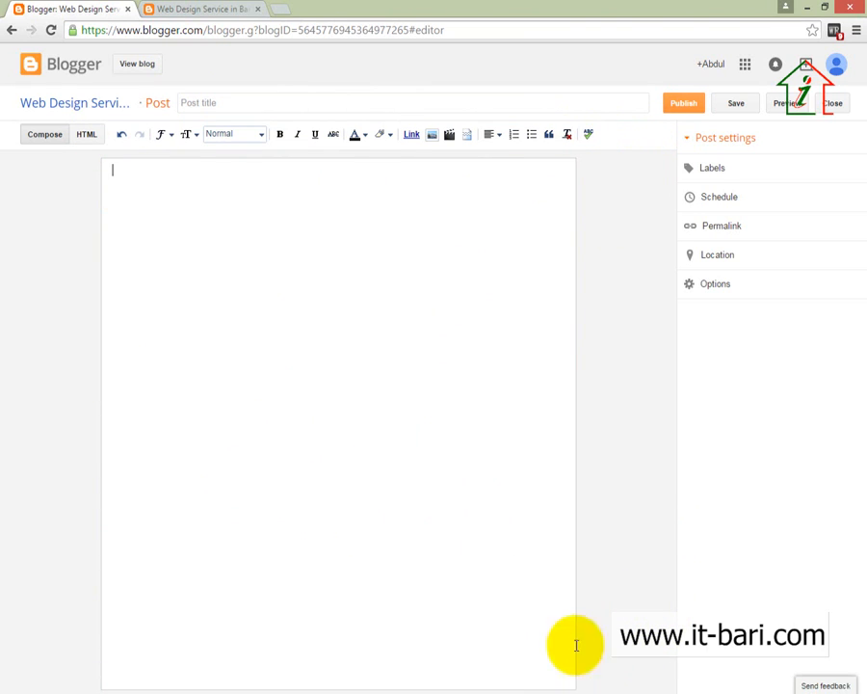
{"action": "left_click", "coordinate": [212, 110]}
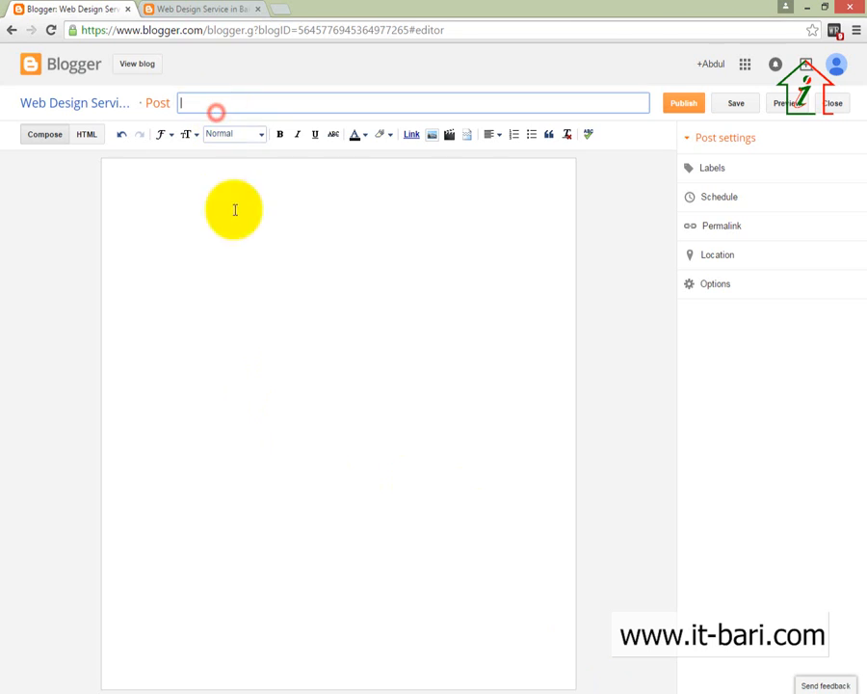
{"action": "left_click", "coordinate": [240, 251]}
{"action": "left_click", "coordinate": [219, 102]}
{"action": "left_click", "coordinate": [209, 236]}
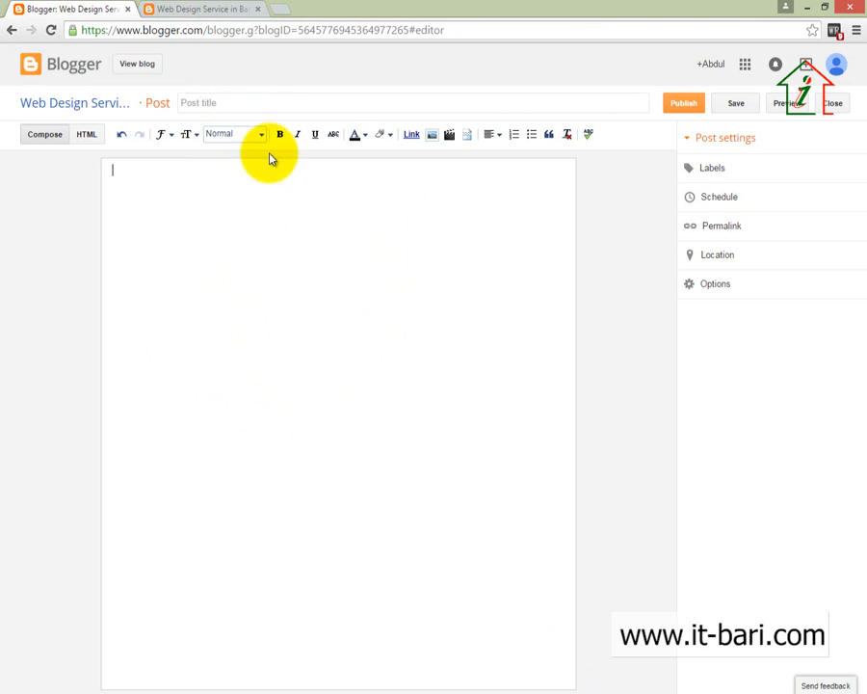
{"action": "left_click", "coordinate": [267, 107]}
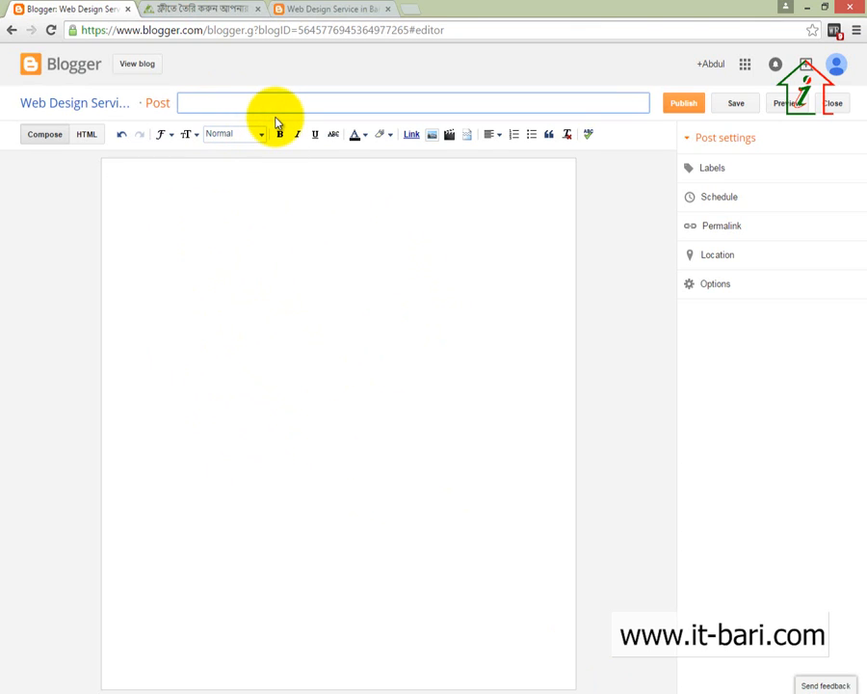
{"action": "left_click", "coordinate": [236, 259]}
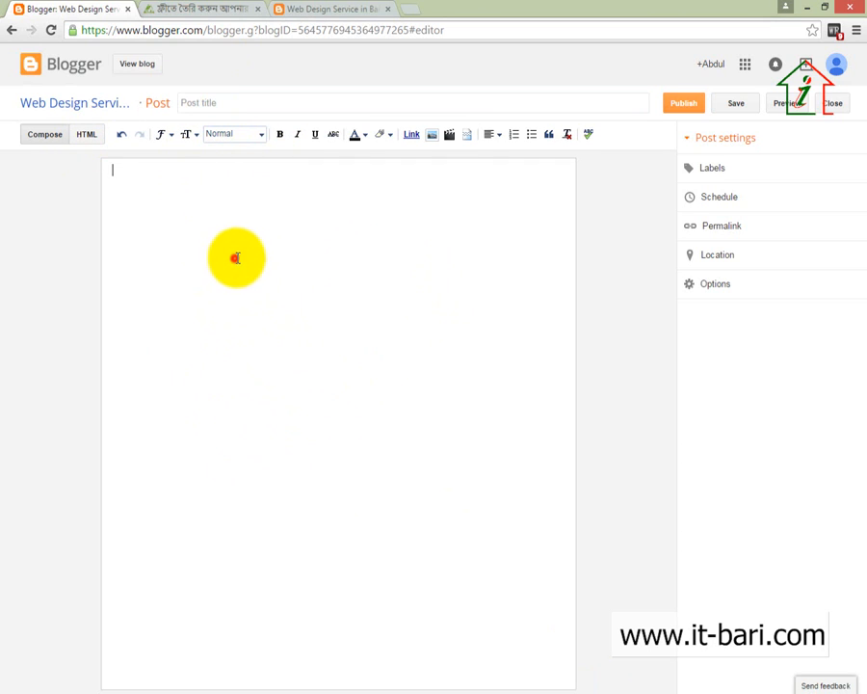
{"action": "left_click", "coordinate": [223, 104]}
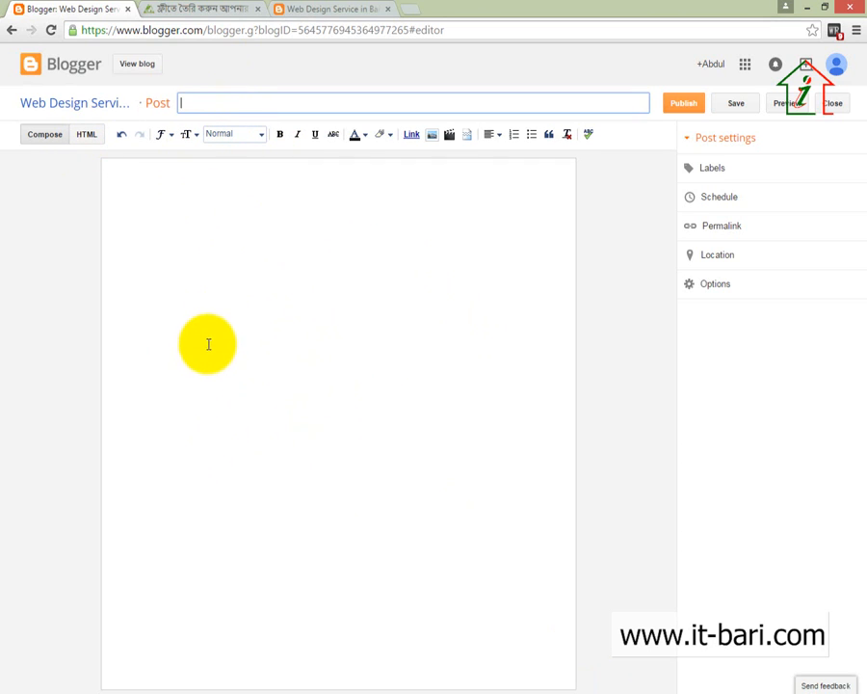
{"action": "left_click", "coordinate": [207, 343]}
{"action": "left_click", "coordinate": [226, 104]}
Copy the headline of the it-bari.com tutorial article, without the bracketed part number, and paste it as the new post's title.
{"action": "left_click", "coordinate": [167, 12]}
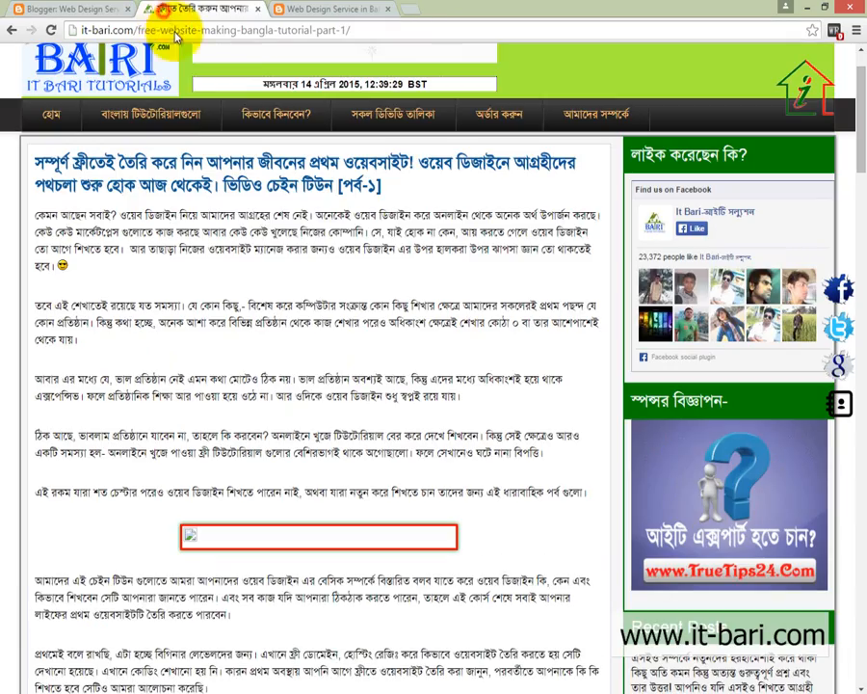
{"action": "scroll", "coordinate": [344, 390], "scroll_direction": "down", "scroll_amount": 10}
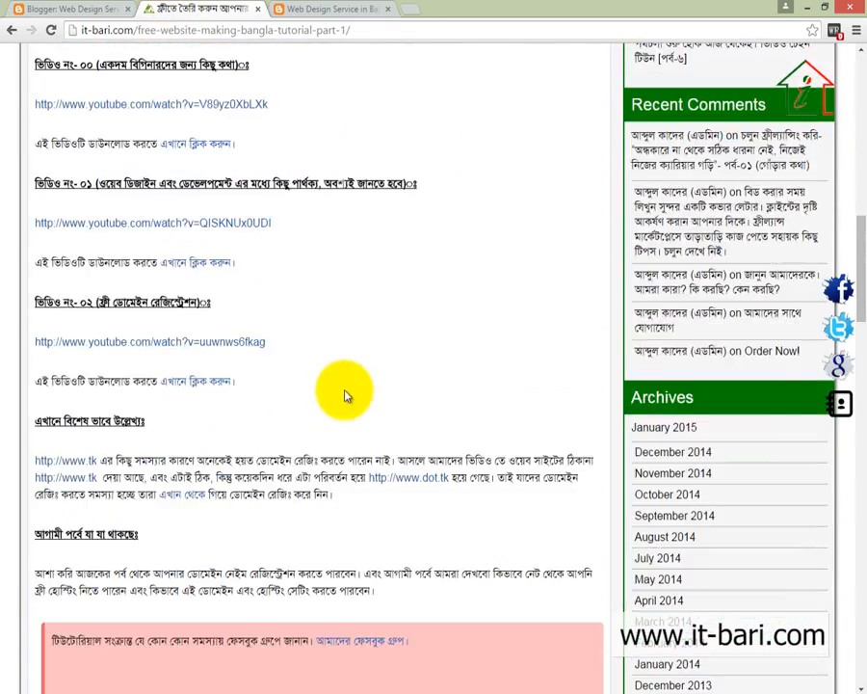
{"action": "scroll", "coordinate": [344, 395], "scroll_direction": "up", "scroll_amount": 10}
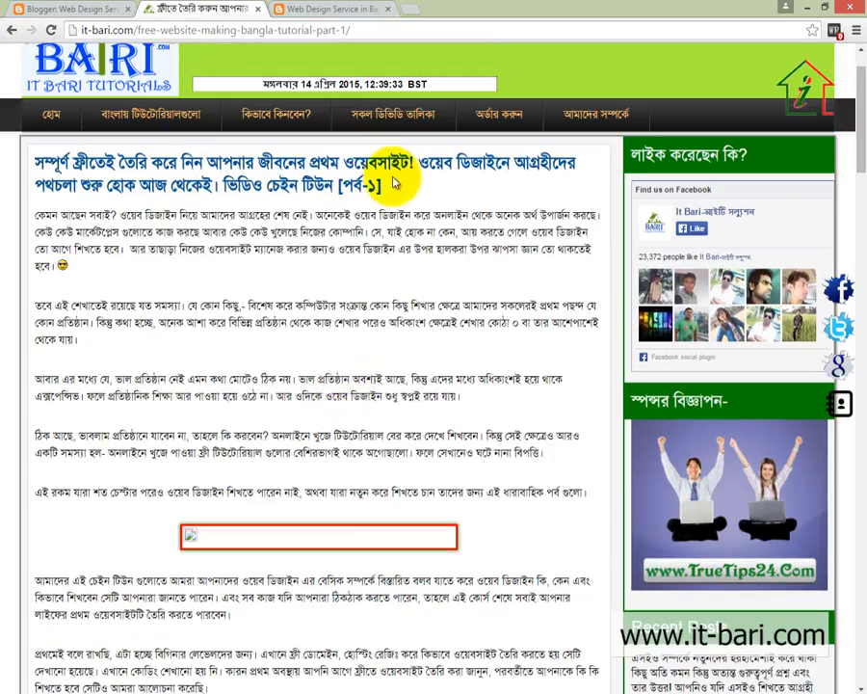
{"action": "left_click_drag", "start_coordinate": [332, 183], "coordinate": [40, 164]}
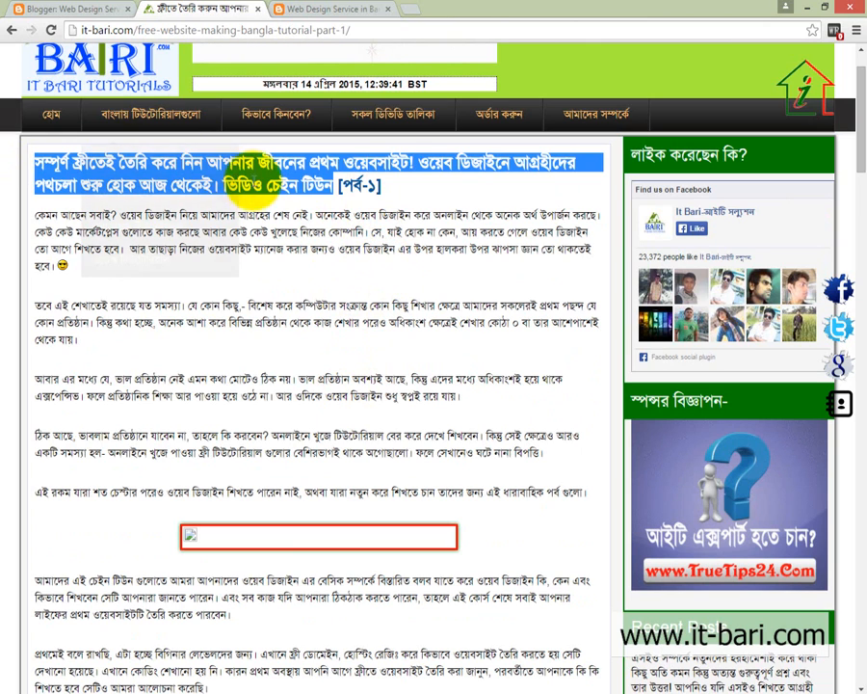
{"action": "right_click", "coordinate": [230, 177]}
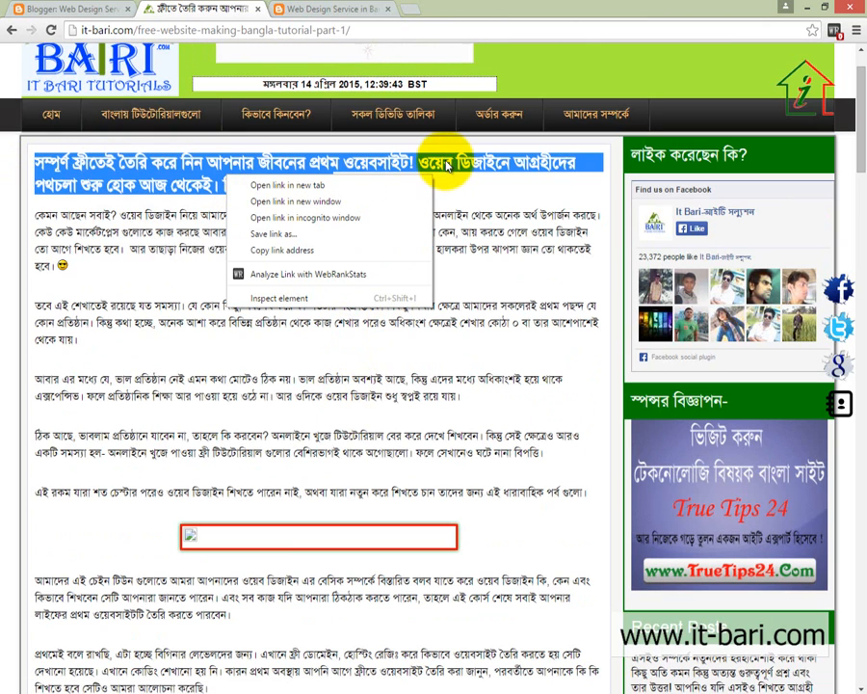
{"action": "right_click", "coordinate": [566, 164]}
{"action": "left_click", "coordinate": [459, 170]}
{"action": "left_click", "coordinate": [77, 10]}
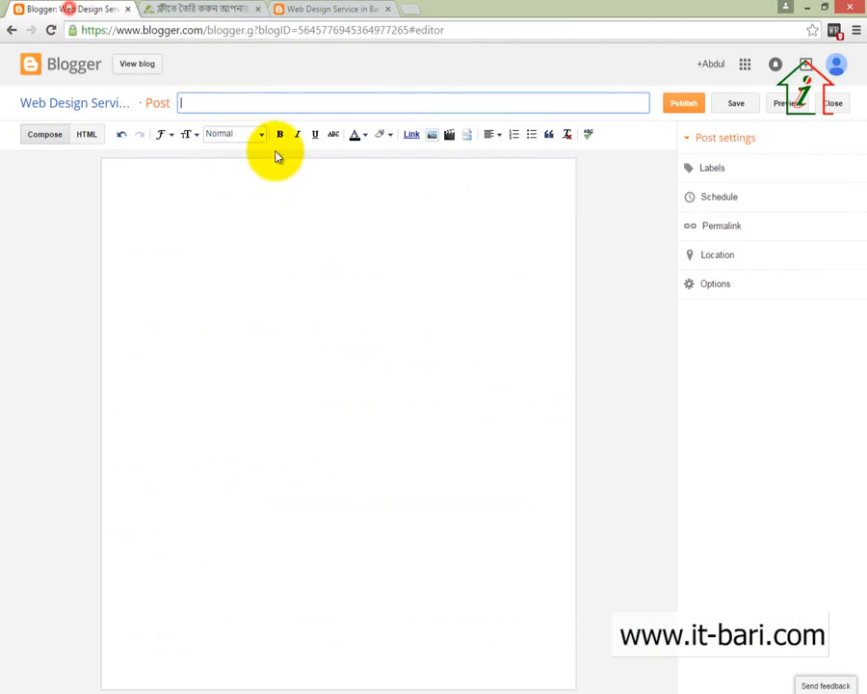
{"action": "right_click", "coordinate": [232, 102]}
{"action": "left_click", "coordinate": [266, 190]}
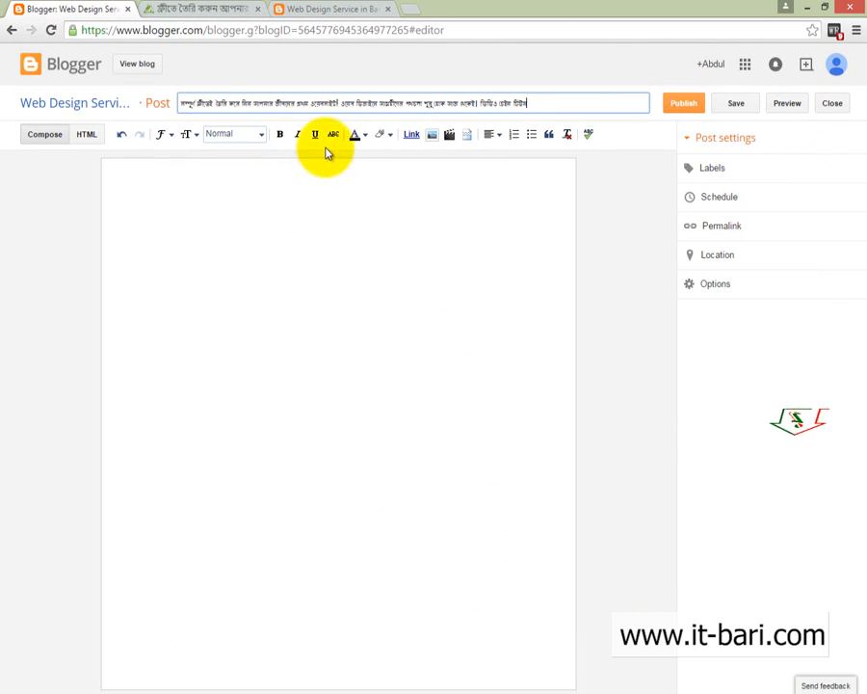
{"action": "left_click_drag", "start_coordinate": [185, 104], "coordinate": [533, 94]}
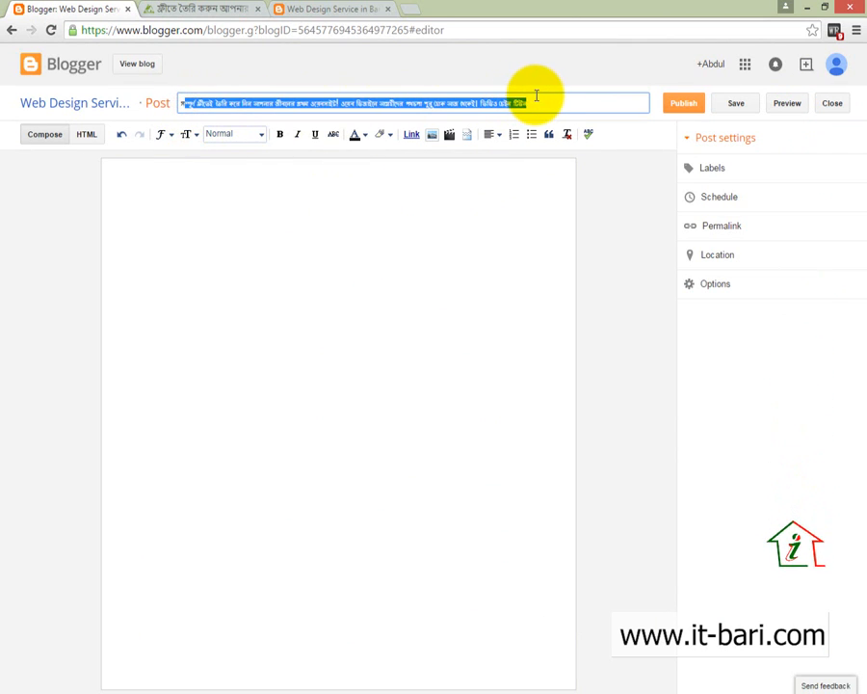
Copy the it-bari.com article's full text, from its opening paragraph to the closing line, and paste it into the post body.
{"action": "left_click", "coordinate": [144, 250]}
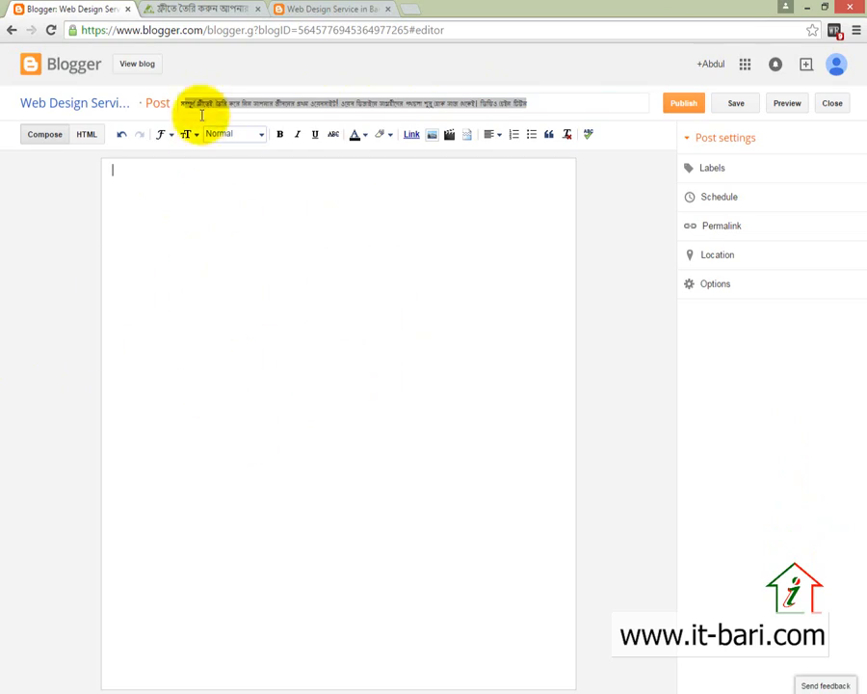
{"action": "left_click", "coordinate": [184, 12]}
{"action": "left_click_drag", "start_coordinate": [24, 216], "coordinate": [355, 566]}
{"action": "scroll", "coordinate": [298, 421], "scroll_direction": "down", "scroll_amount": 5}
{"action": "scroll", "coordinate": [303, 412], "scroll_direction": "down", "scroll_amount": 6}
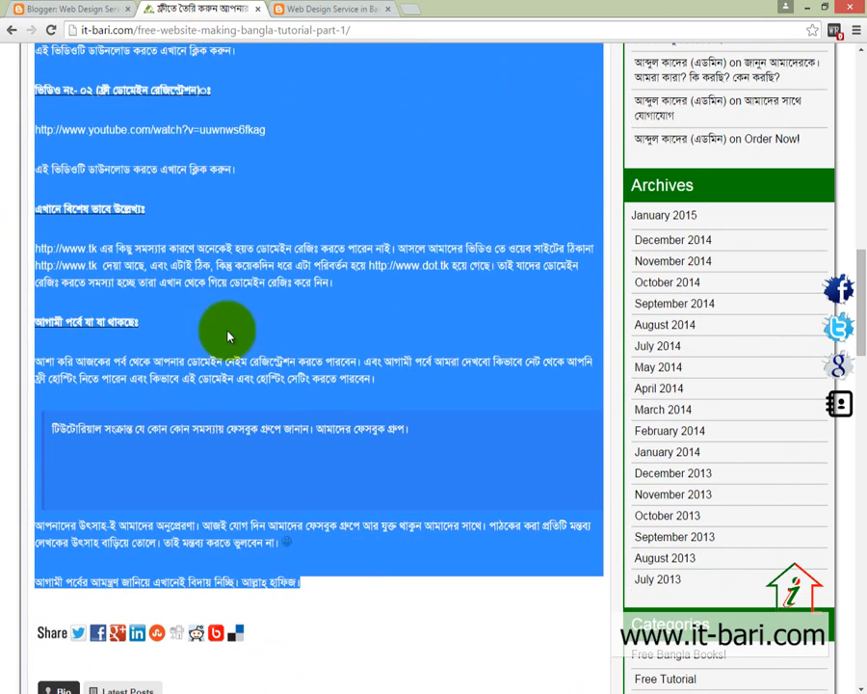
{"action": "left_click", "coordinate": [62, 11]}
{"action": "left_click", "coordinate": [208, 281]}
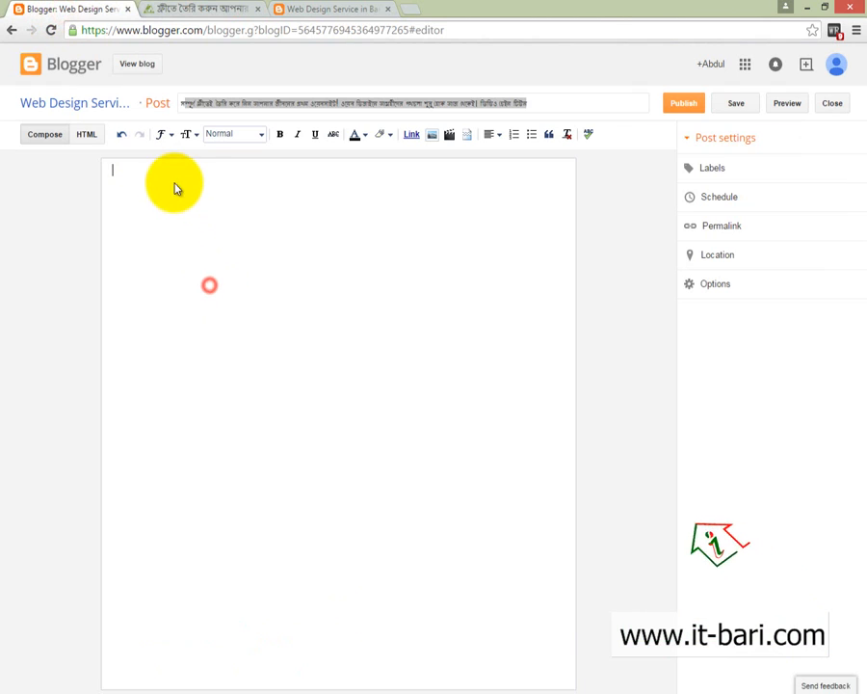
{"action": "right_click", "coordinate": [175, 183]}
{"action": "left_click", "coordinate": [223, 268]}
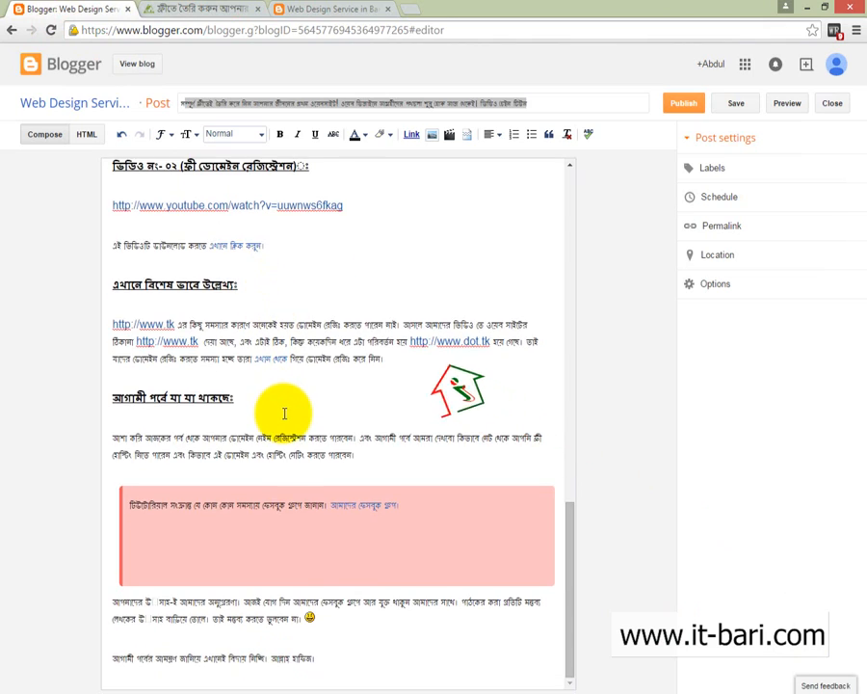
Remove the empty red-bordered image placeholder from the pasted post body.
{"action": "scroll", "coordinate": [283, 410], "scroll_direction": "up", "scroll_amount": 10}
{"action": "scroll", "coordinate": [284, 413], "scroll_direction": "up", "scroll_amount": 3}
{"action": "scroll", "coordinate": [279, 424], "scroll_direction": "down", "scroll_amount": 2}
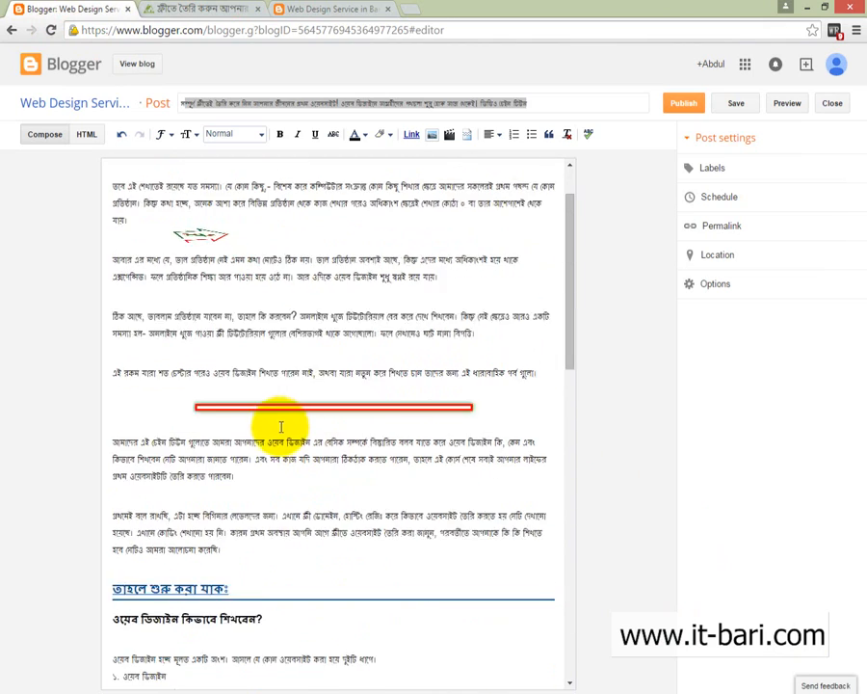
{"action": "left_click", "coordinate": [266, 336]}
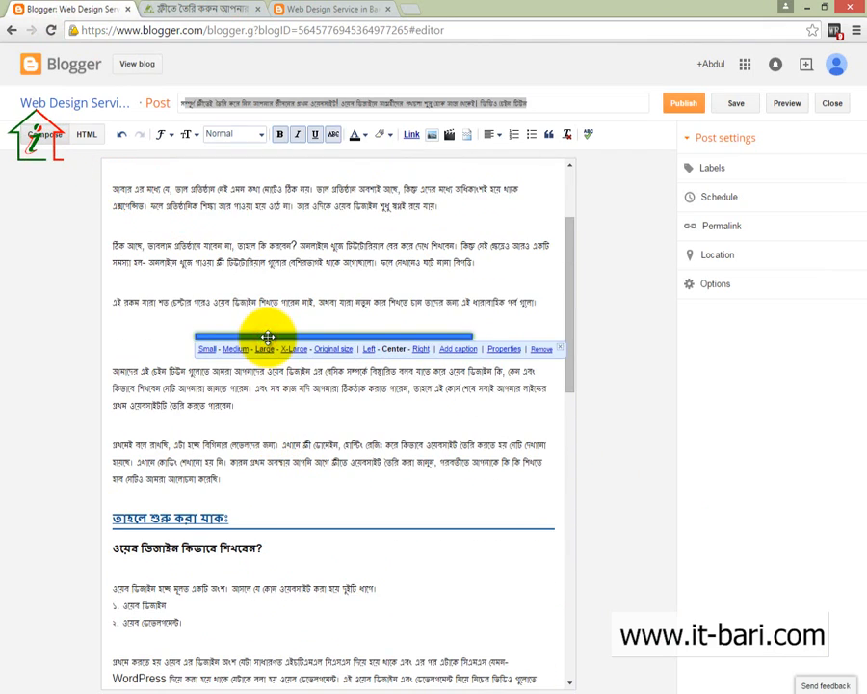
{"action": "scroll", "coordinate": [270, 378], "scroll_direction": "down", "scroll_amount": 5}
{"action": "scroll", "coordinate": [270, 380], "scroll_direction": "down", "scroll_amount": 1}
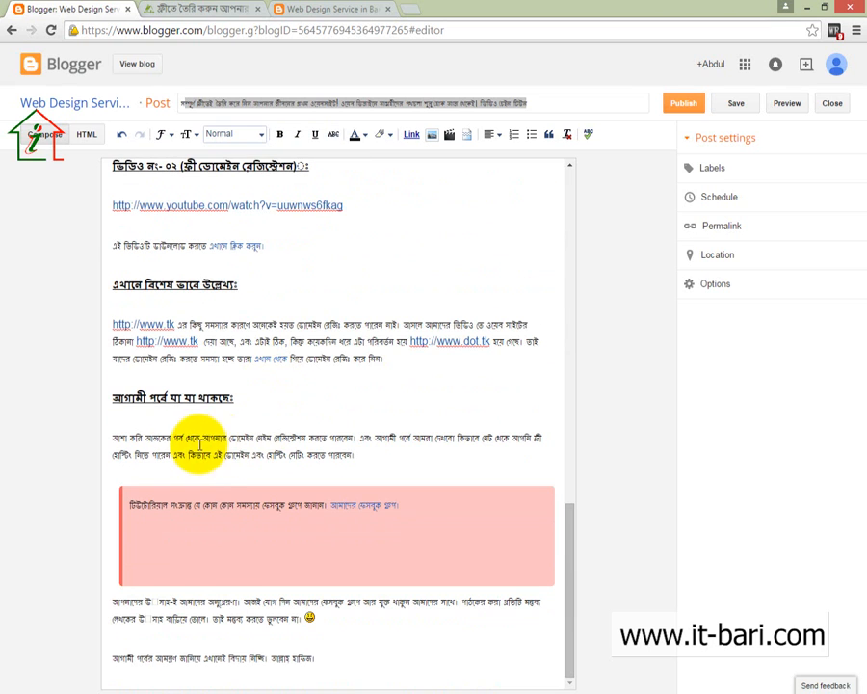
Merge the paragraph below the pink note into it, and split that paragraph off into its own pink box after a blank line.
{"action": "left_click", "coordinate": [229, 532]}
{"action": "key", "text": "Delete"}
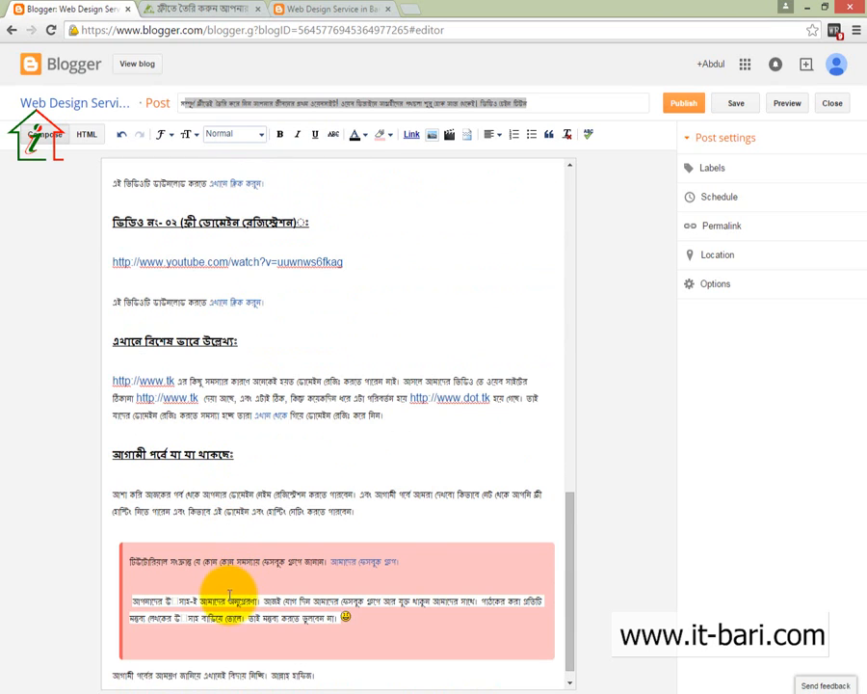
{"action": "key", "text": "Return"}
{"action": "scroll", "coordinate": [226, 573], "scroll_direction": "down", "scroll_amount": 1}
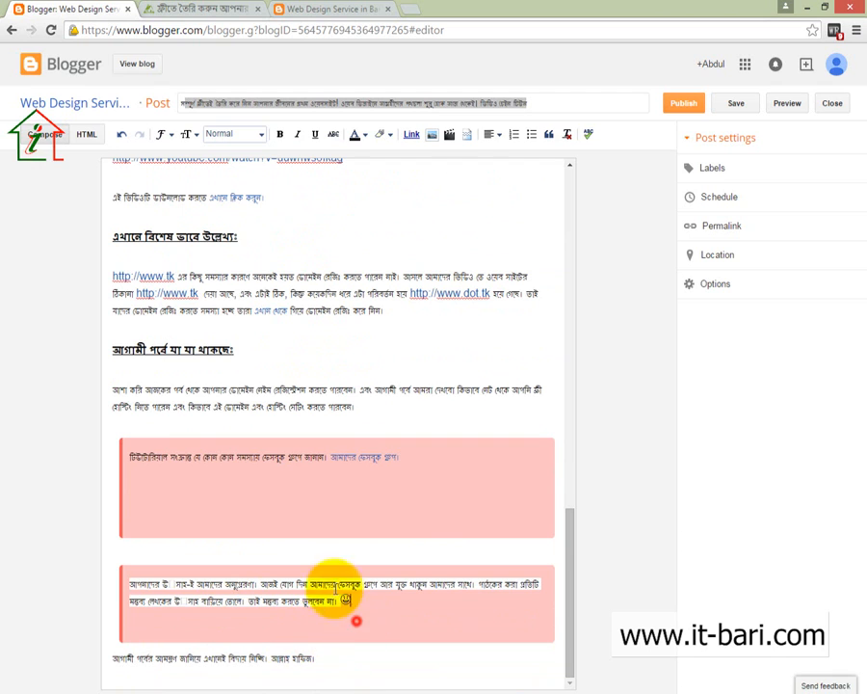
{"action": "left_click_drag", "start_coordinate": [335, 588], "coordinate": [126, 457]}
{"action": "left_click", "coordinate": [228, 549]}
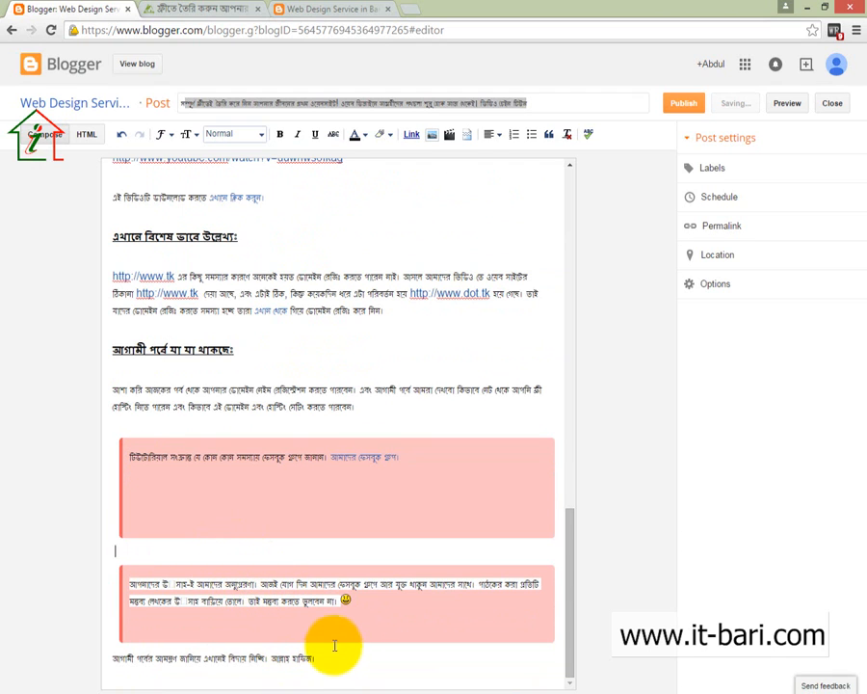
Review the pasted post body from the opening paragraph down to the video links.
{"action": "scroll", "coordinate": [334, 645], "scroll_direction": "up", "scroll_amount": 12}
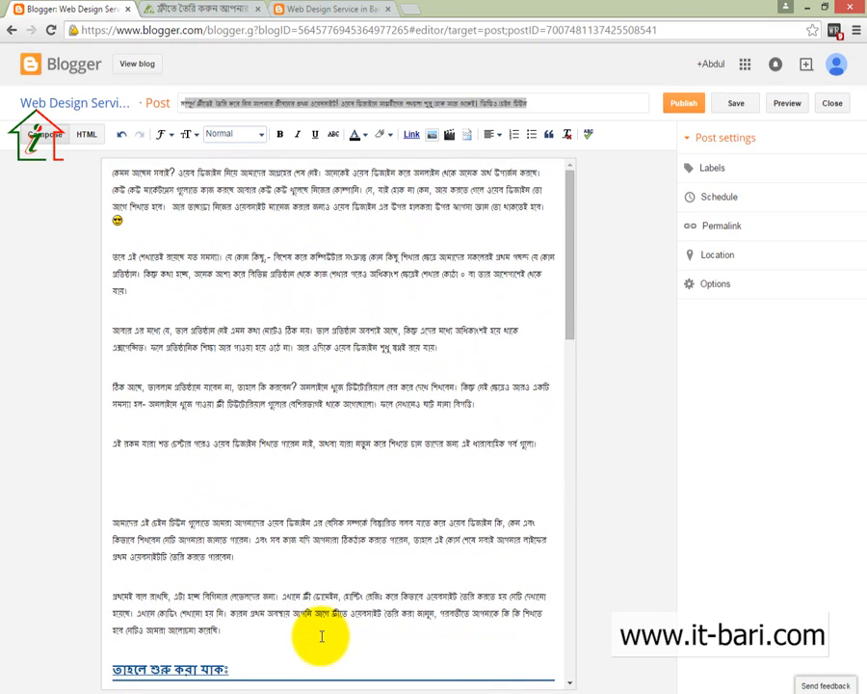
{"action": "scroll", "coordinate": [418, 410], "scroll_direction": "down", "scroll_amount": 5}
{"action": "scroll", "coordinate": [420, 414], "scroll_direction": "up", "scroll_amount": 2}
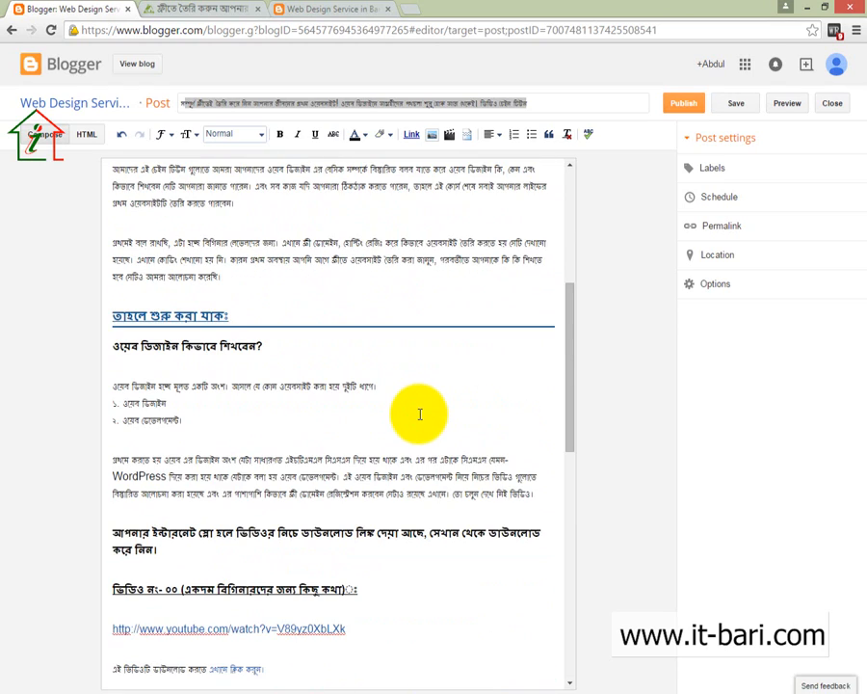
{"action": "scroll", "coordinate": [420, 414], "scroll_direction": "down", "scroll_amount": 5}
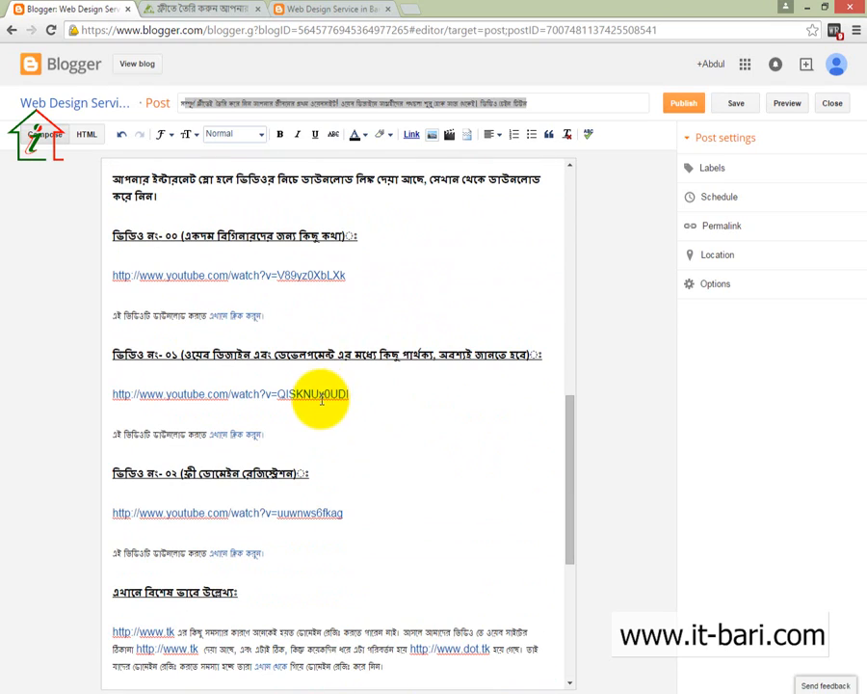
Review the post body from the video links back up through the headings to the opening paragraph.
{"action": "scroll", "coordinate": [321, 400], "scroll_direction": "up", "scroll_amount": 4}
{"action": "scroll", "coordinate": [241, 354], "scroll_direction": "up", "scroll_amount": 1}
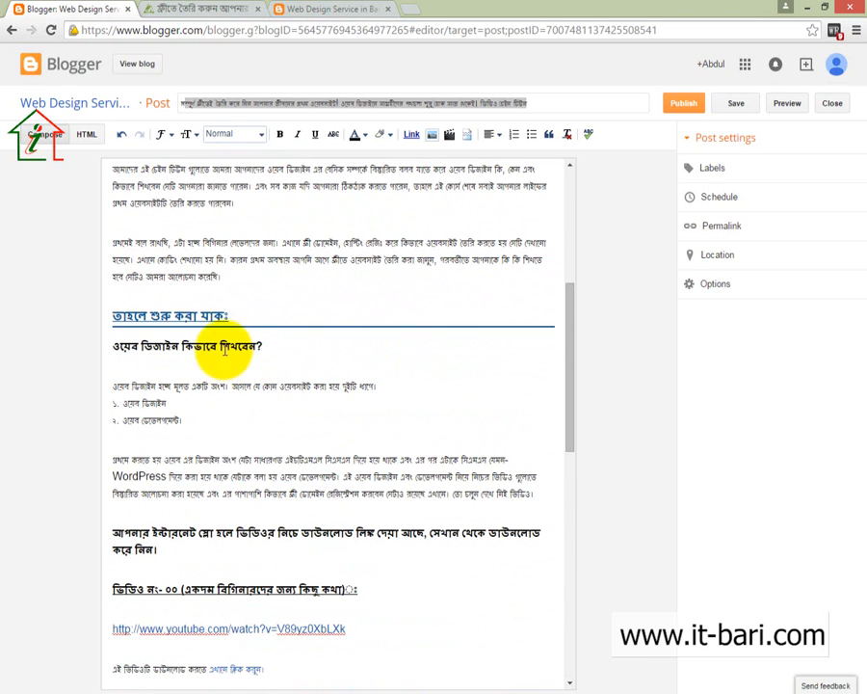
{"action": "left_click_drag", "start_coordinate": [234, 320], "coordinate": [112, 315]}
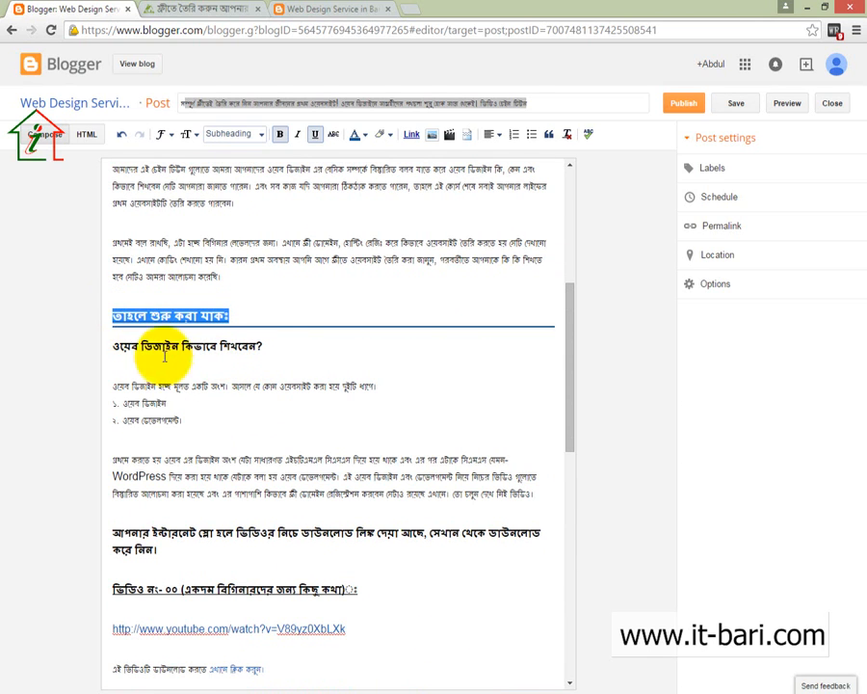
{"action": "left_click_drag", "start_coordinate": [268, 347], "coordinate": [214, 364]}
{"action": "scroll", "coordinate": [366, 472], "scroll_direction": "up", "scroll_amount": 4}
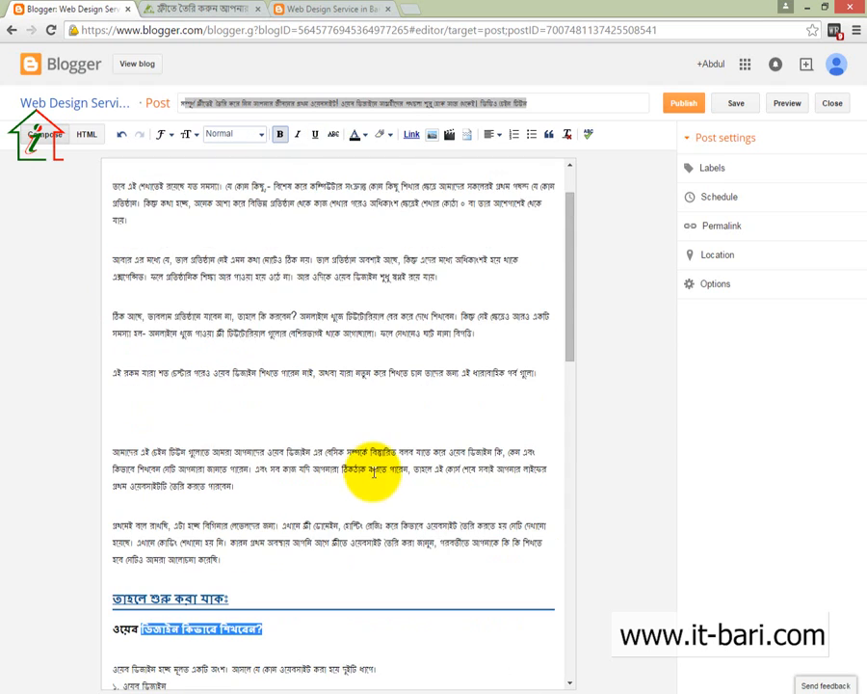
{"action": "left_click", "coordinate": [258, 289]}
{"action": "left_click_drag", "start_coordinate": [247, 288], "coordinate": [172, 269]}
{"action": "left_click", "coordinate": [336, 400]}
{"action": "scroll", "coordinate": [335, 401], "scroll_direction": "up", "scroll_amount": 1}
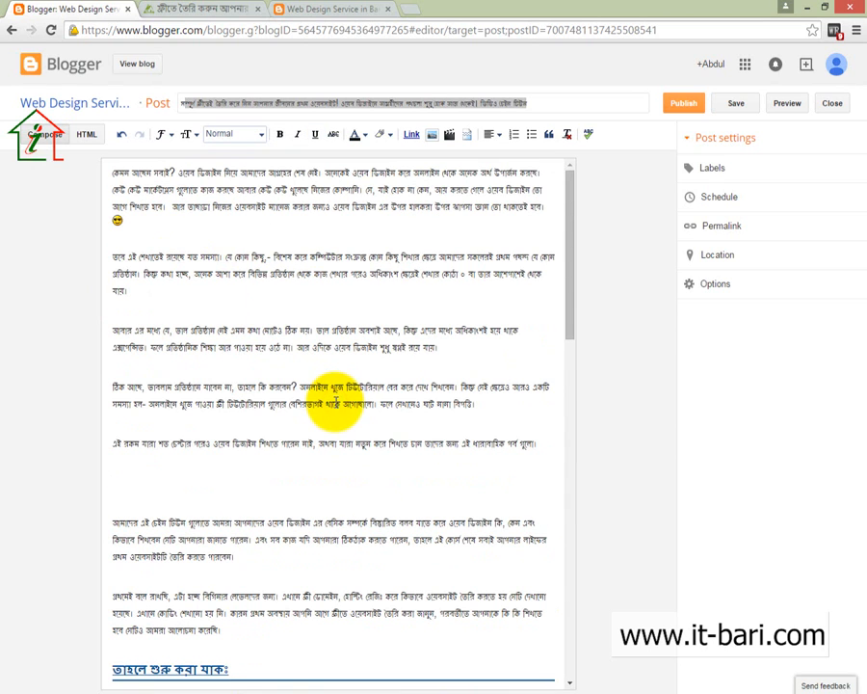
Try to move the smiley image from the end of the opening paragraph down to the second paragraph.
{"action": "left_click", "coordinate": [115, 222]}
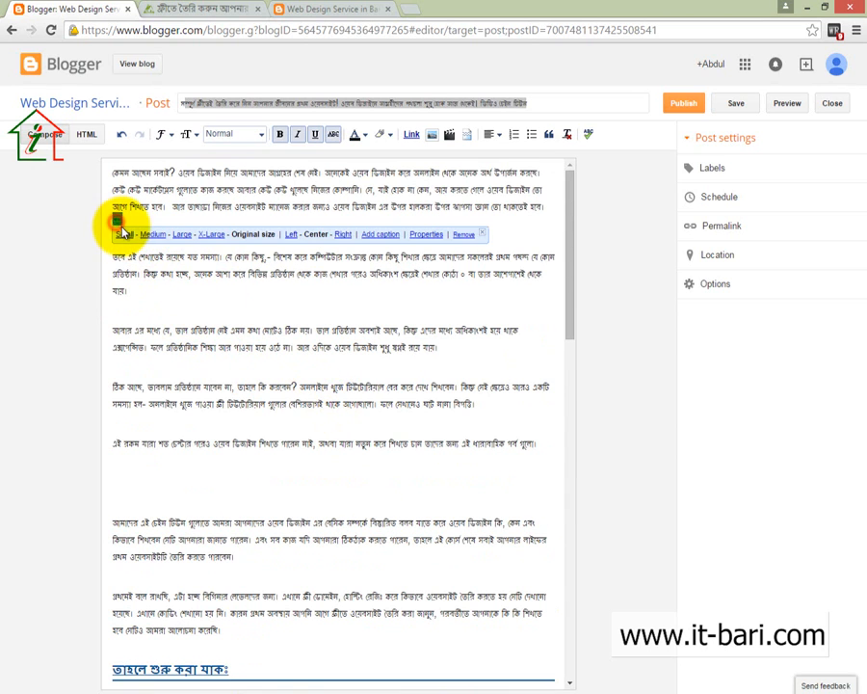
{"action": "left_click", "coordinate": [126, 233]}
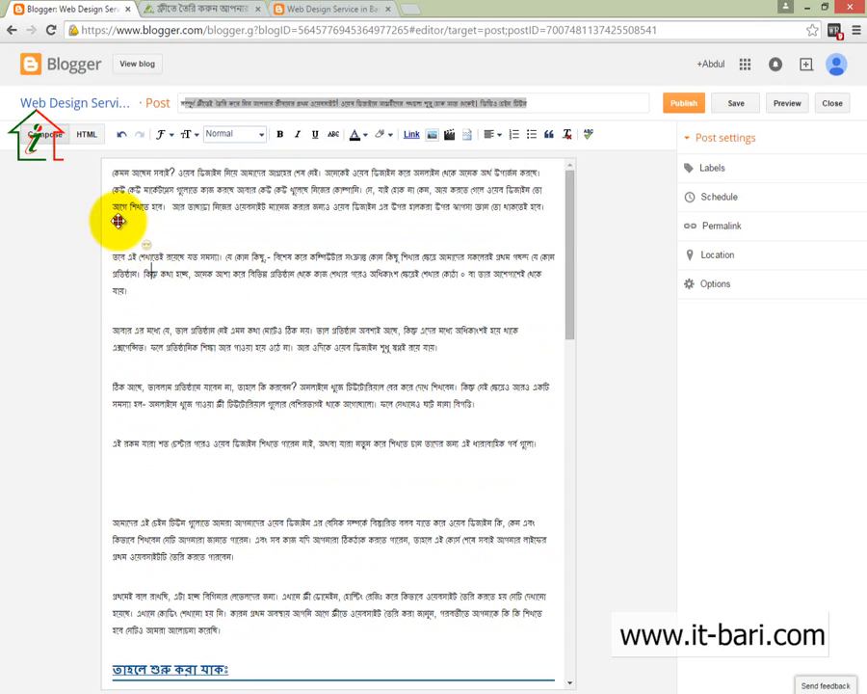
{"action": "left_click", "coordinate": [117, 222]}
{"action": "left_click", "coordinate": [164, 291]}
{"action": "left_click", "coordinate": [399, 321]}
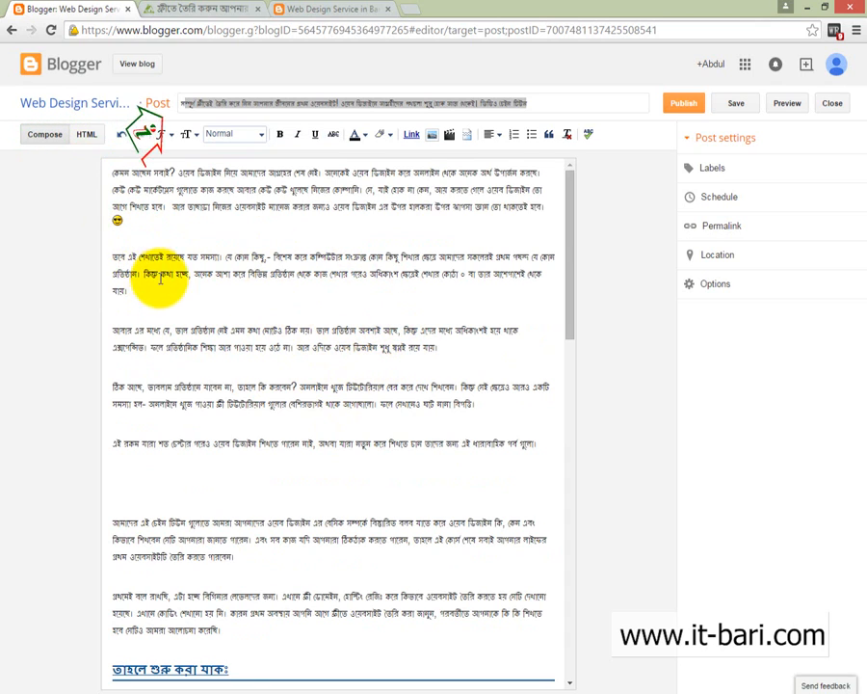
{"action": "left_click_drag", "start_coordinate": [246, 272], "coordinate": [313, 281]}
{"action": "left_click", "coordinate": [193, 272]}
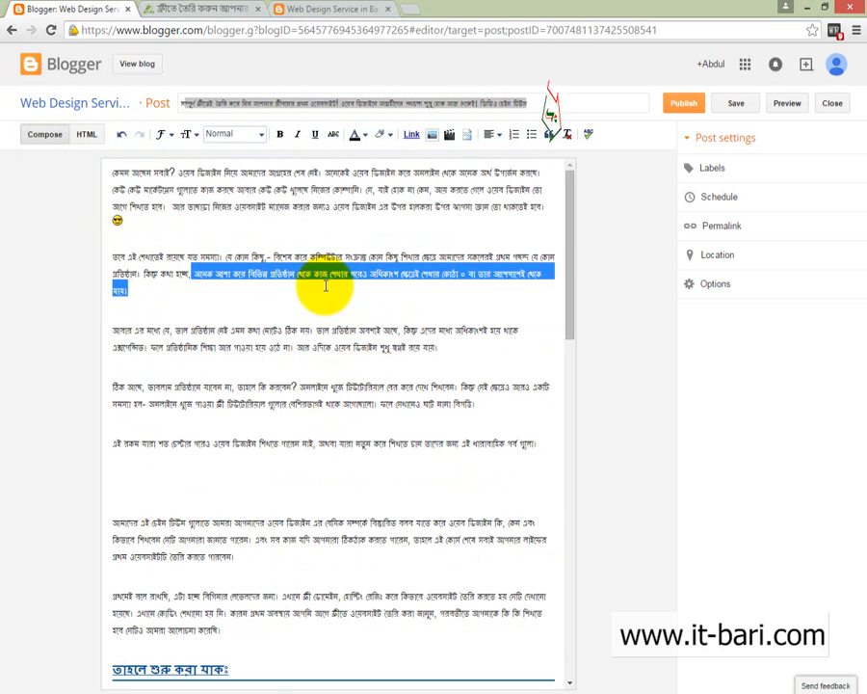
{"action": "left_click", "coordinate": [313, 309]}
{"action": "left_click_drag", "start_coordinate": [192, 272], "coordinate": [303, 274]}
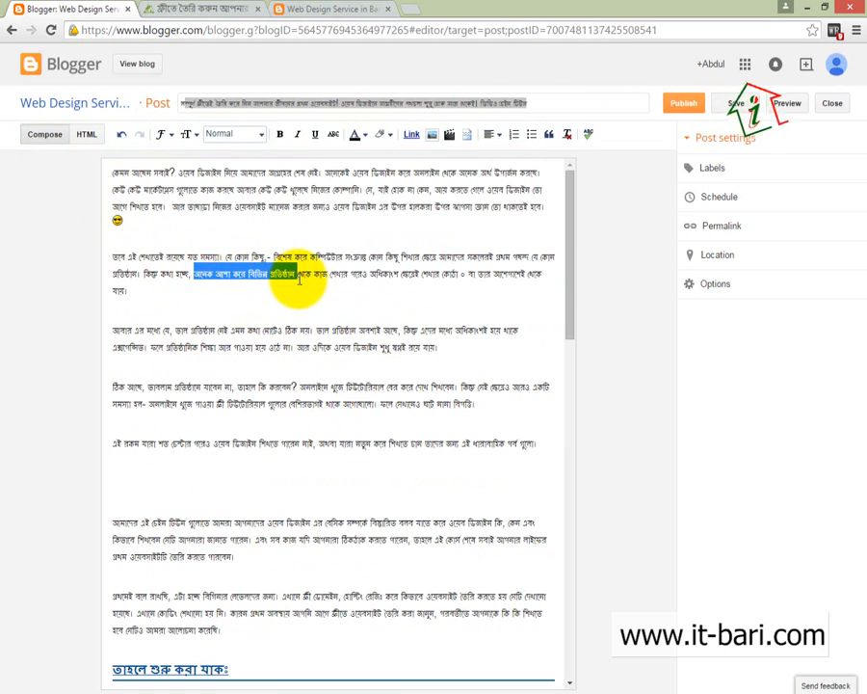
{"action": "left_click", "coordinate": [306, 311]}
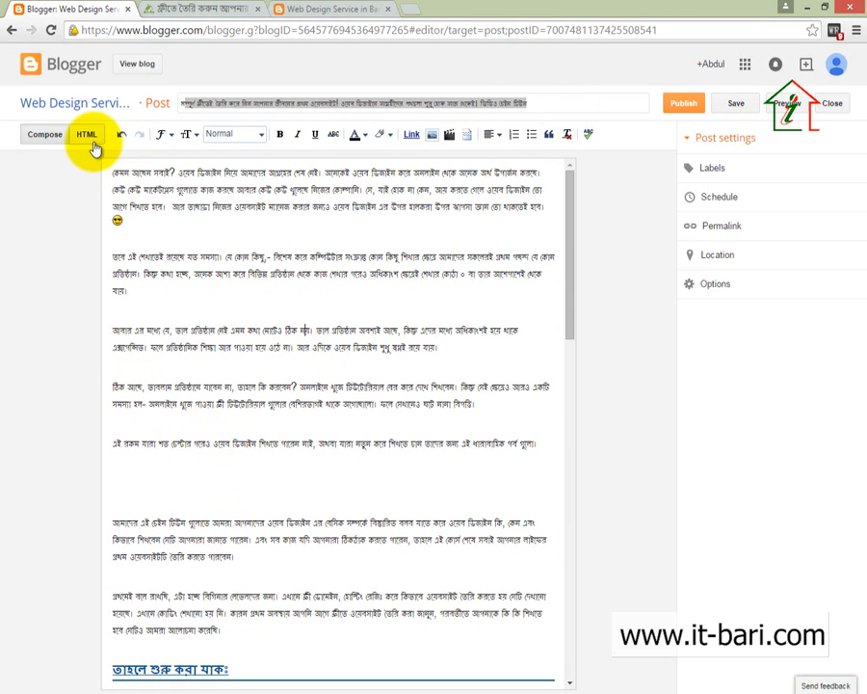
{"action": "left_click_drag", "start_coordinate": [310, 235], "coordinate": [356, 343]}
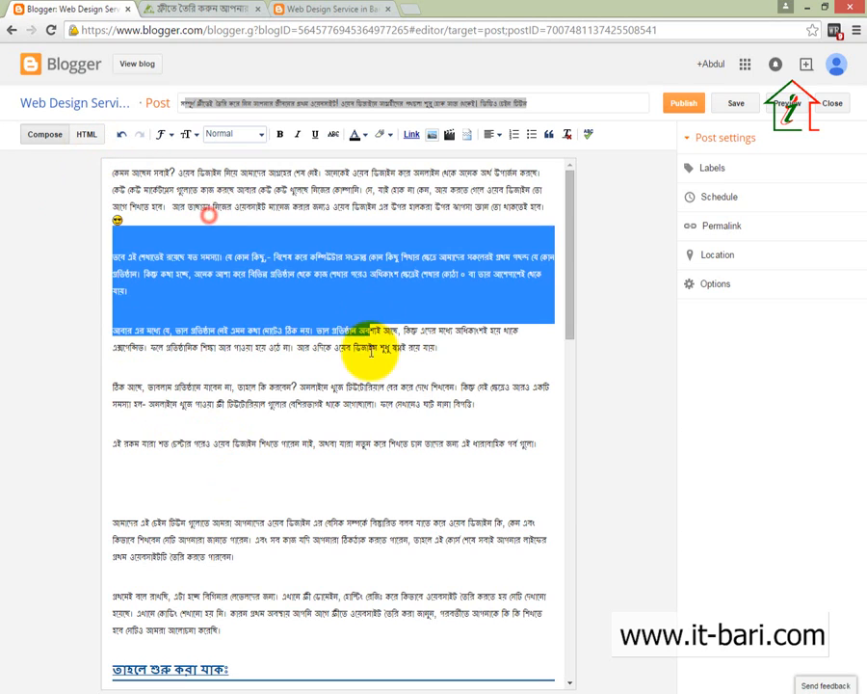
{"action": "left_click", "coordinate": [306, 551]}
{"action": "left_click_drag", "start_coordinate": [166, 281], "coordinate": [272, 459]}
{"action": "left_click", "coordinate": [272, 459]}
{"action": "left_click_drag", "start_coordinate": [286, 382], "coordinate": [243, 219]}
{"action": "left_click", "coordinate": [340, 445]}
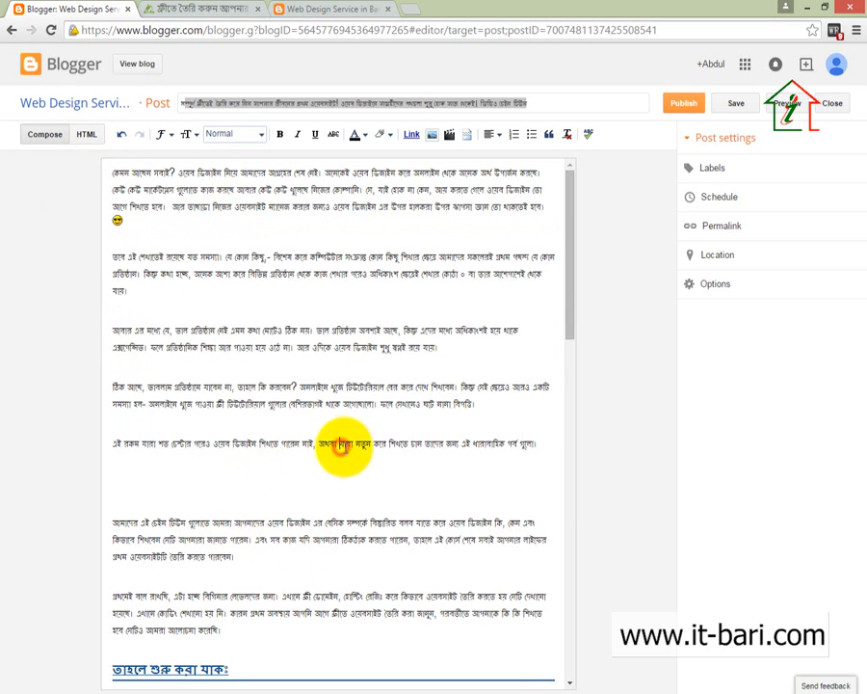
{"action": "left_click_drag", "start_coordinate": [295, 437], "coordinate": [284, 305]}
{"action": "left_click", "coordinate": [306, 462]}
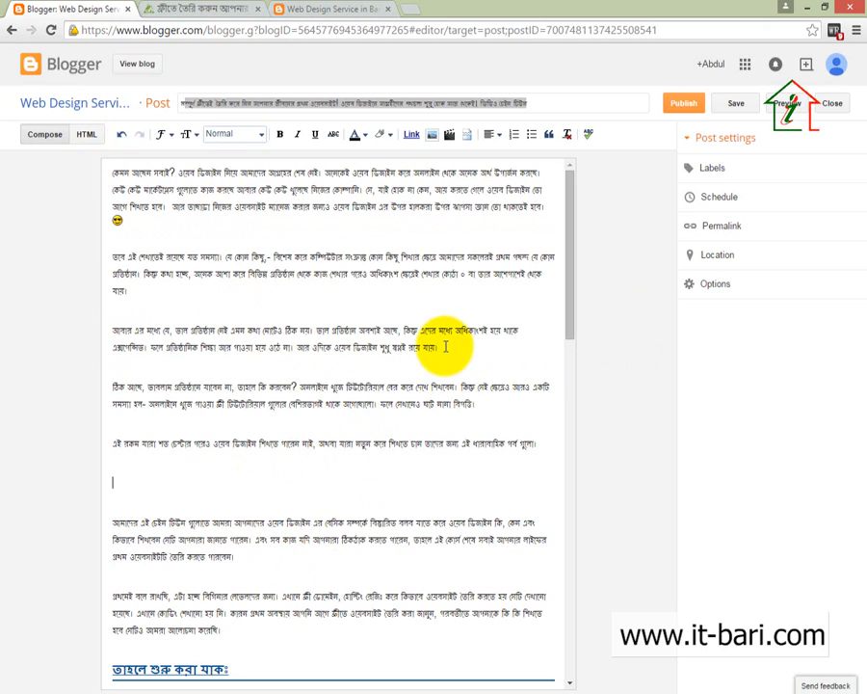
Make the phrase "বিশেষ করে কম্পিউটার সংক্রান্ত কোন কিছু শিখার" in the second paragraph bold.
{"action": "left_click_drag", "start_coordinate": [274, 256], "coordinate": [440, 253]}
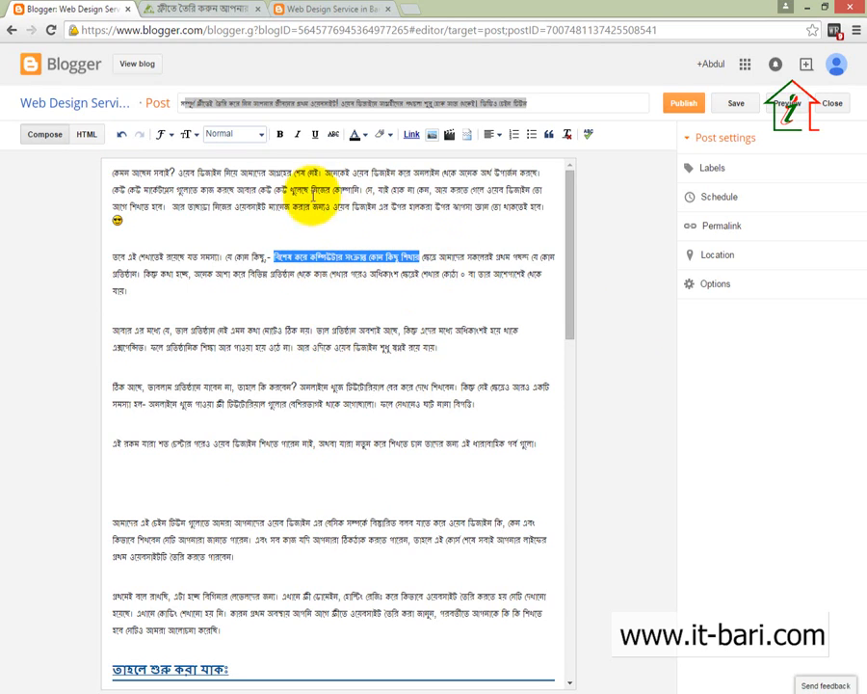
{"action": "left_click", "coordinate": [280, 137]}
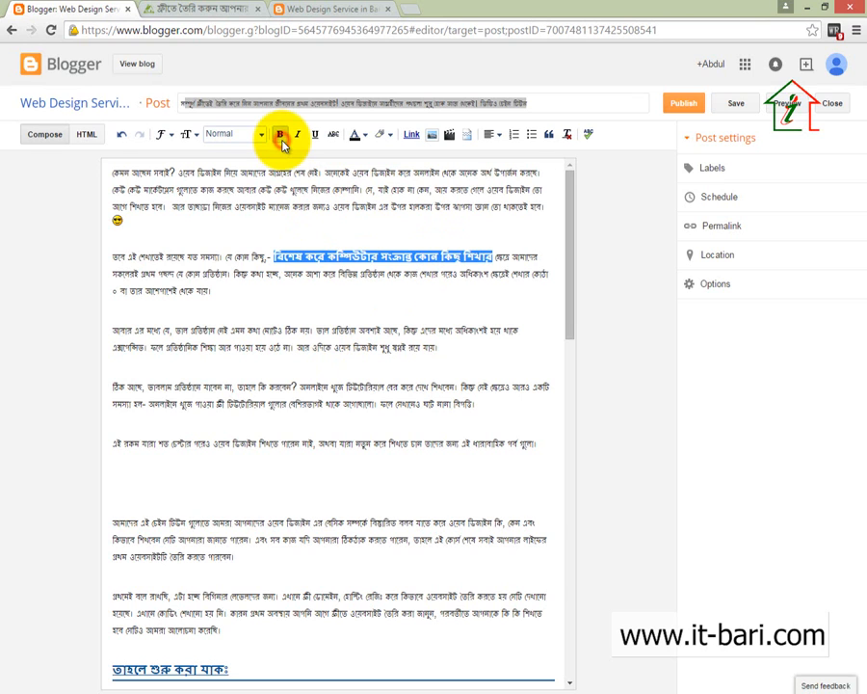
{"action": "left_click", "coordinate": [341, 284]}
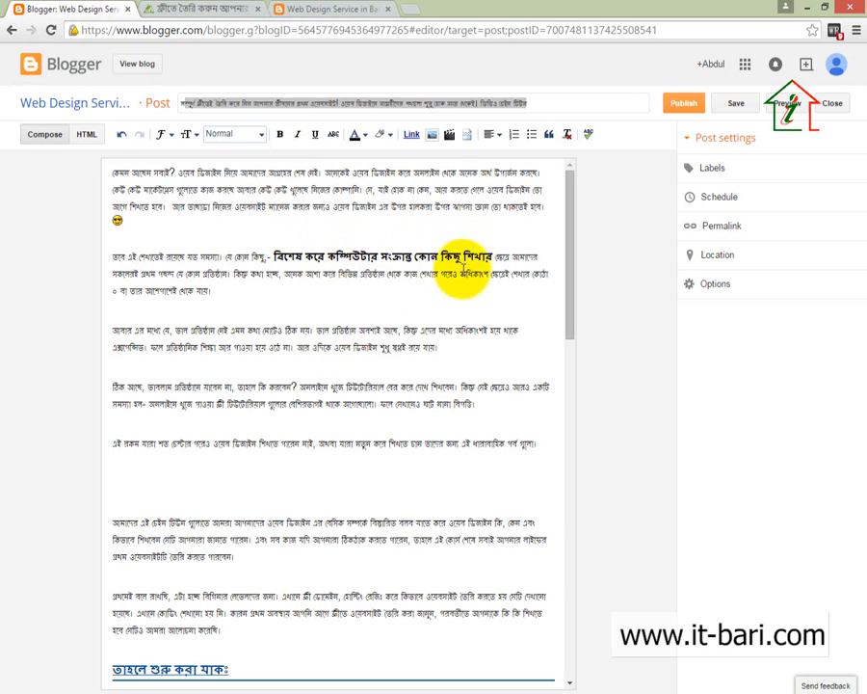
{"action": "scroll", "coordinate": [251, 474], "scroll_direction": "down", "scroll_amount": 3}
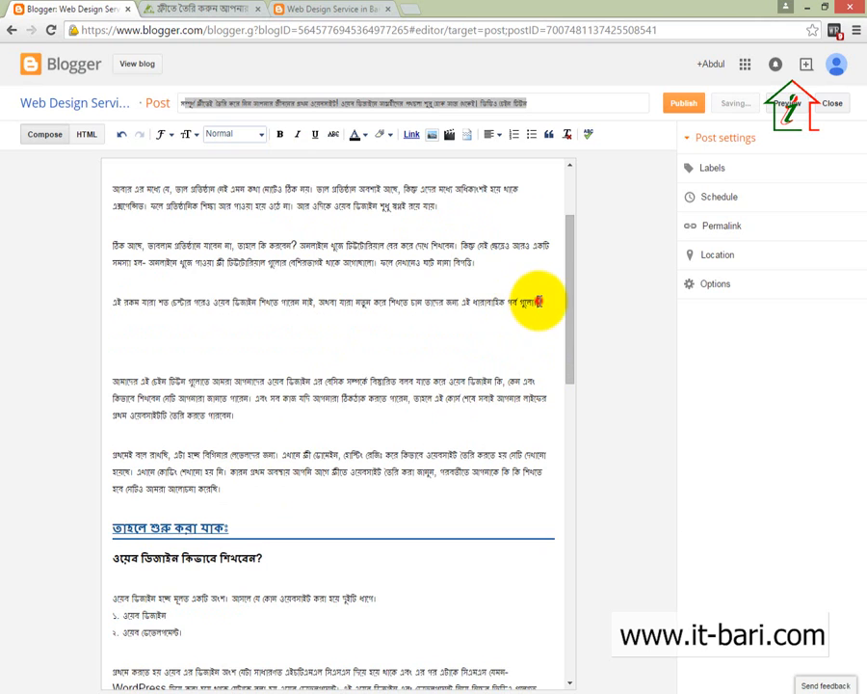
{"action": "left_click_drag", "start_coordinate": [500, 308], "coordinate": [485, 307]}
{"action": "left_click_drag", "start_coordinate": [386, 379], "coordinate": [372, 379]}
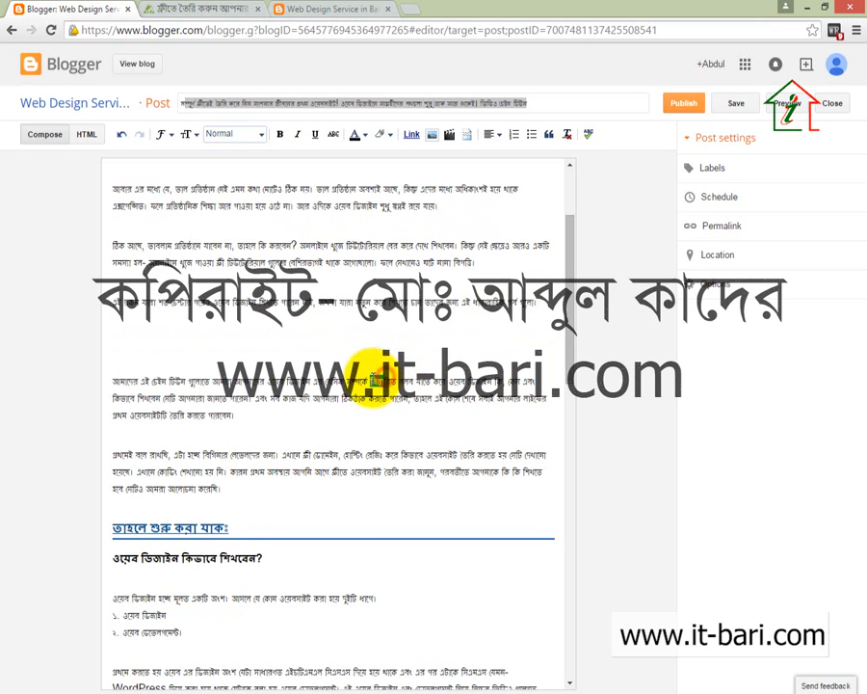
{"action": "left_click", "coordinate": [374, 393]}
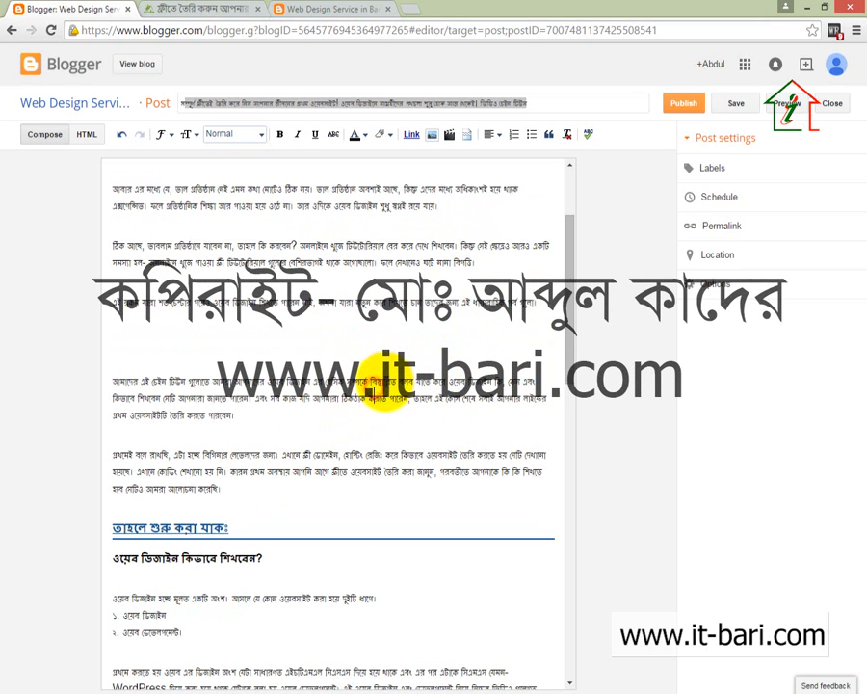
{"action": "left_click_drag", "start_coordinate": [370, 381], "coordinate": [413, 381]}
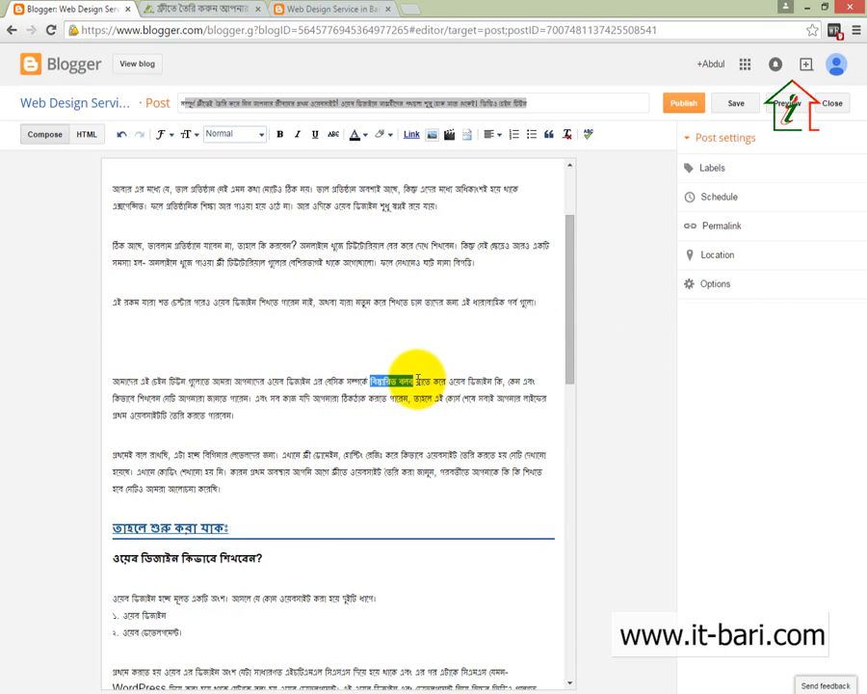
{"action": "left_click", "coordinate": [413, 141]}
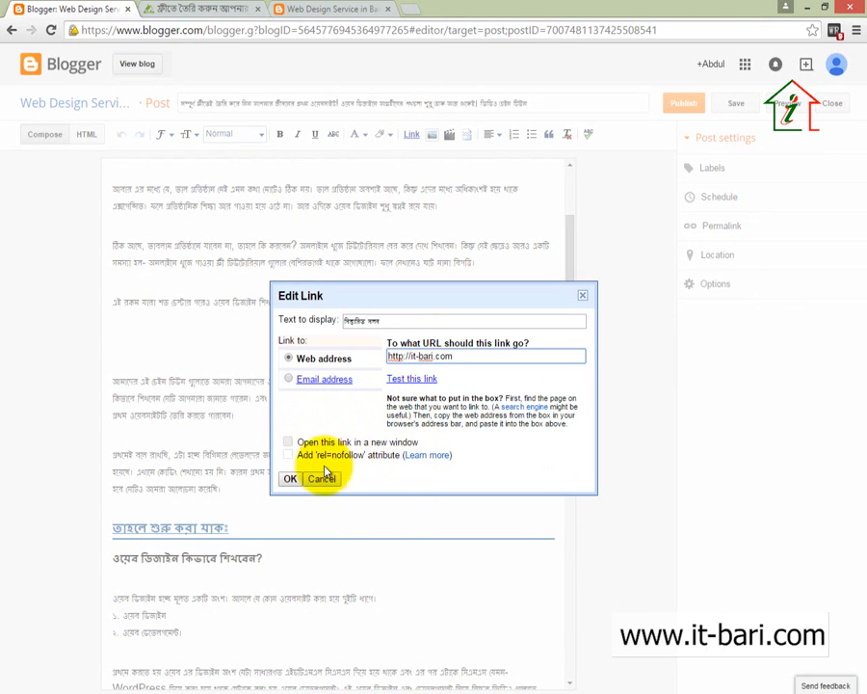
{"action": "left_click", "coordinate": [289, 444]}
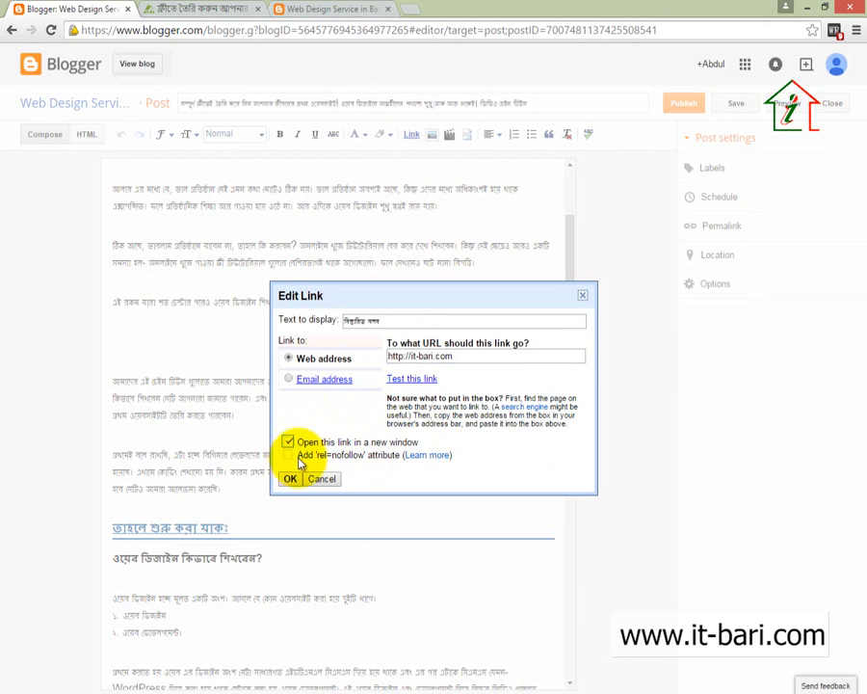
{"action": "left_click", "coordinate": [288, 441]}
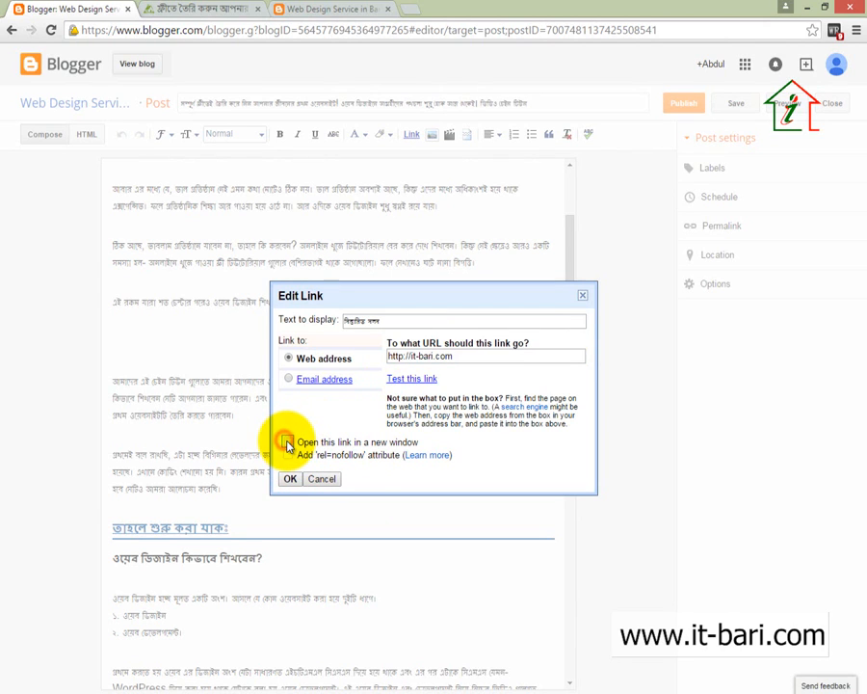
{"action": "left_click", "coordinate": [289, 442]}
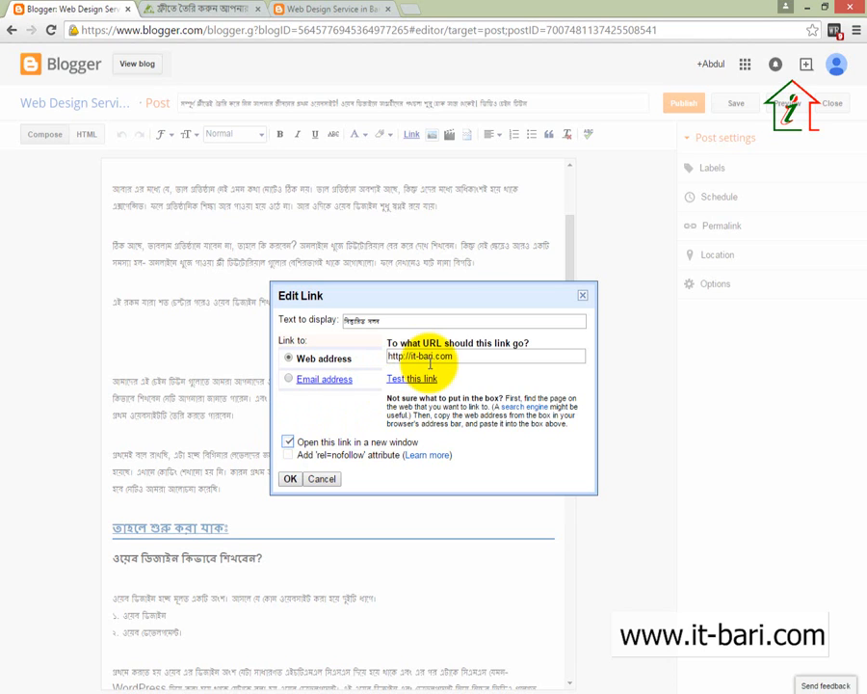
{"action": "left_click", "coordinate": [290, 479]}
{"action": "left_click", "coordinate": [418, 453]}
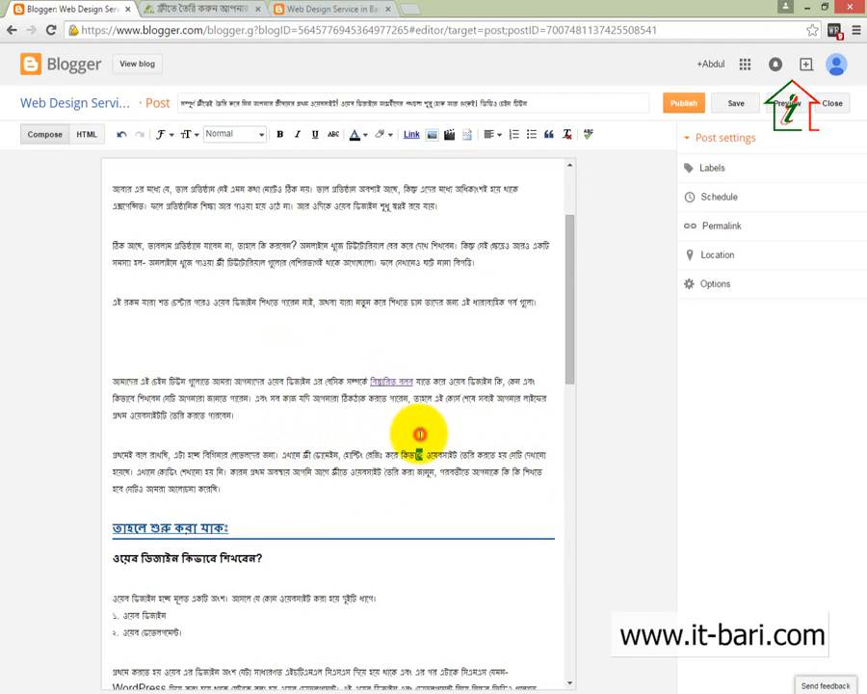
{"action": "left_click", "coordinate": [390, 382]}
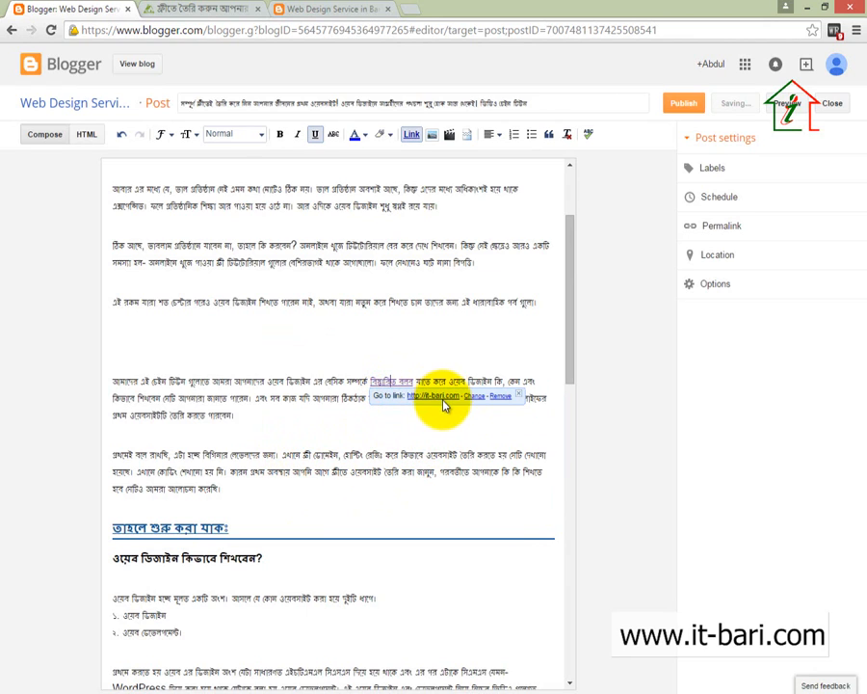
{"action": "left_click", "coordinate": [358, 416]}
Apply a dark teal text color to the third paragraph of the post.
{"action": "scroll", "coordinate": [357, 424], "scroll_direction": "down", "scroll_amount": 5}
{"action": "scroll", "coordinate": [357, 438], "scroll_direction": "up", "scroll_amount": 8}
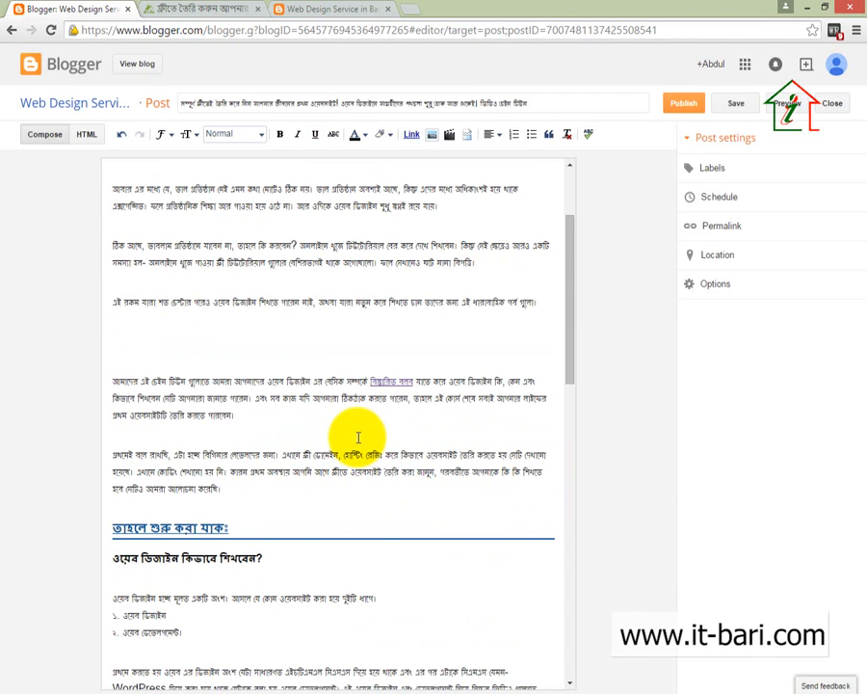
{"action": "left_click_drag", "start_coordinate": [489, 274], "coordinate": [311, 282]}
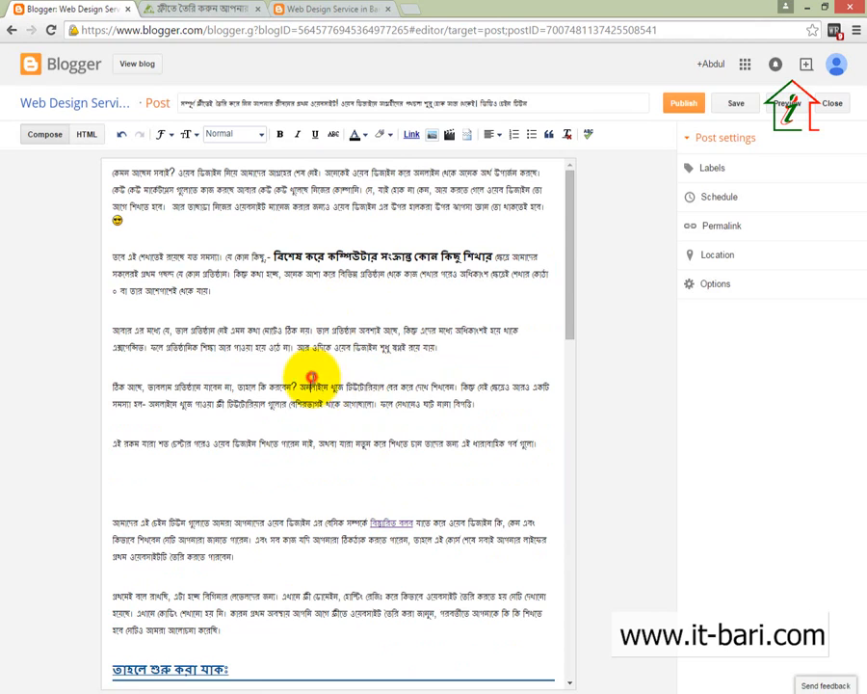
{"action": "left_click_drag", "start_coordinate": [438, 349], "coordinate": [112, 330]}
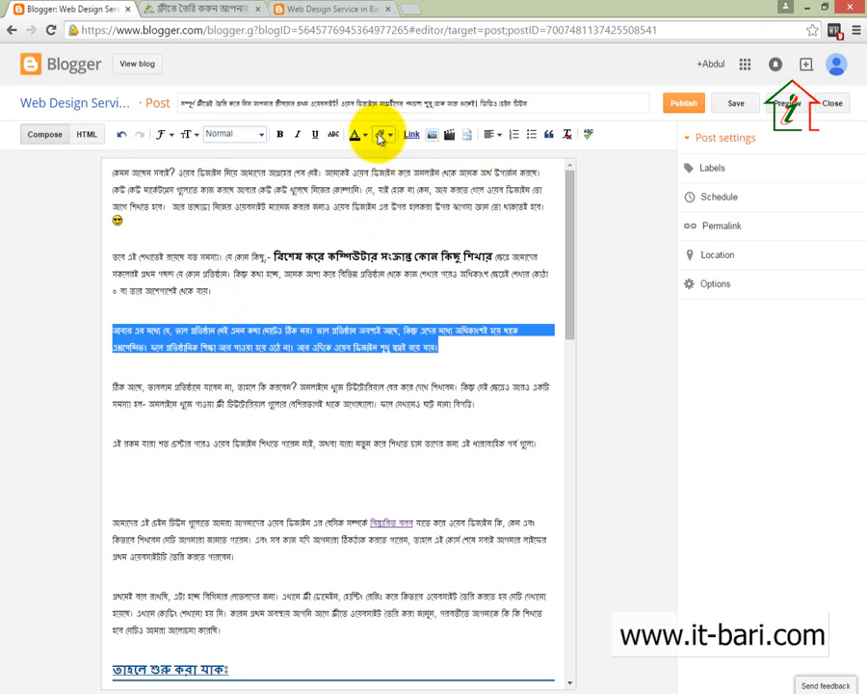
{"action": "left_click", "coordinate": [366, 137]}
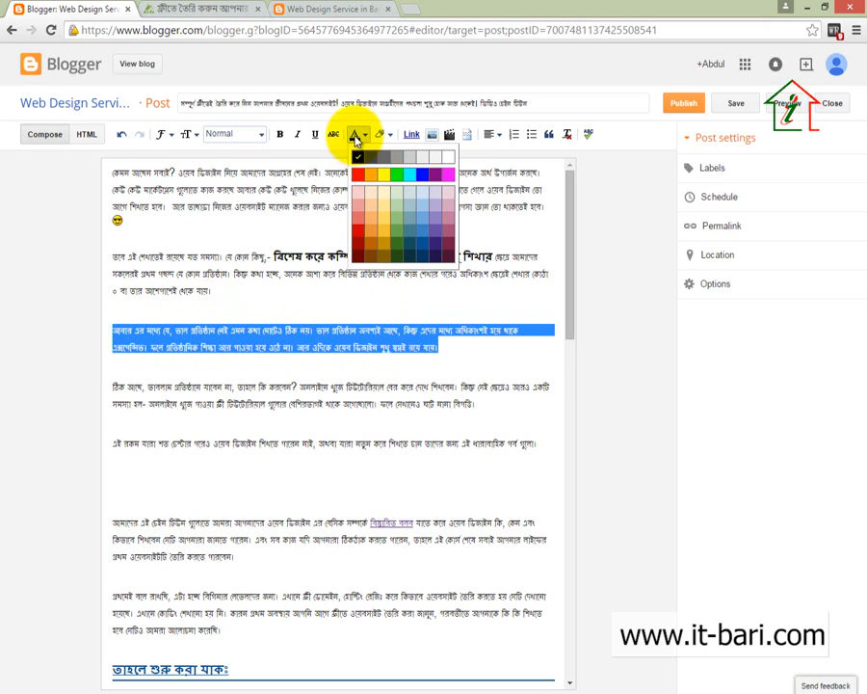
{"action": "left_click", "coordinate": [412, 248]}
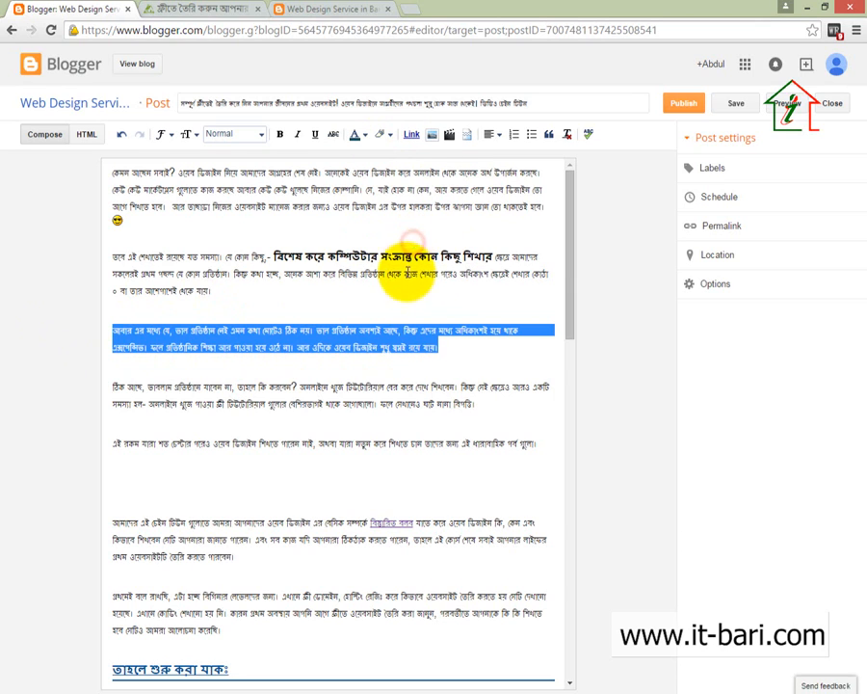
{"action": "left_click", "coordinate": [389, 360]}
{"action": "left_click", "coordinate": [458, 349]}
Set the text color of the entire third paragraph, the one before "ঠিক আছে", to red.
{"action": "left_click_drag", "start_coordinate": [457, 348], "coordinate": [115, 329]}
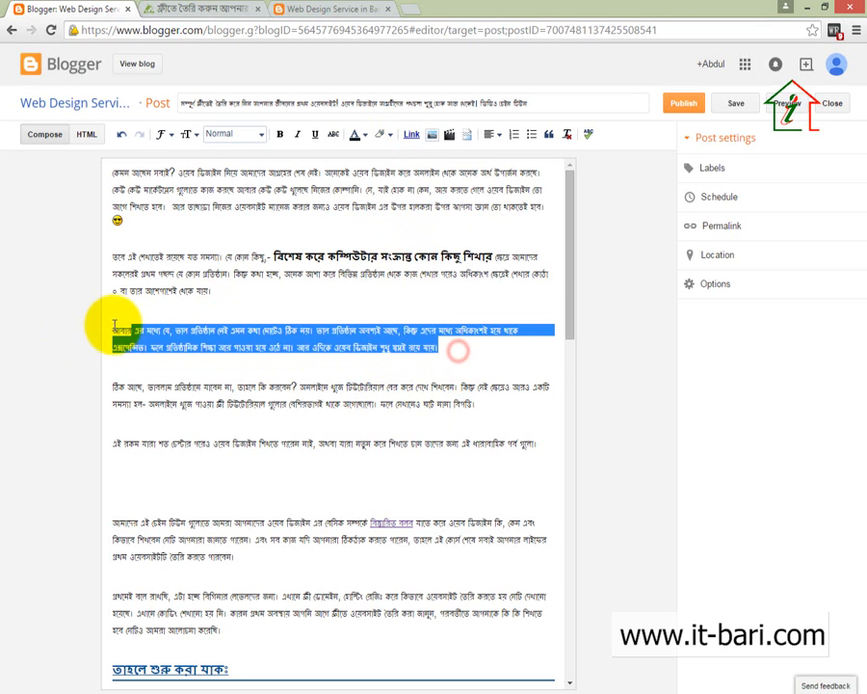
{"action": "left_click", "coordinate": [356, 135]}
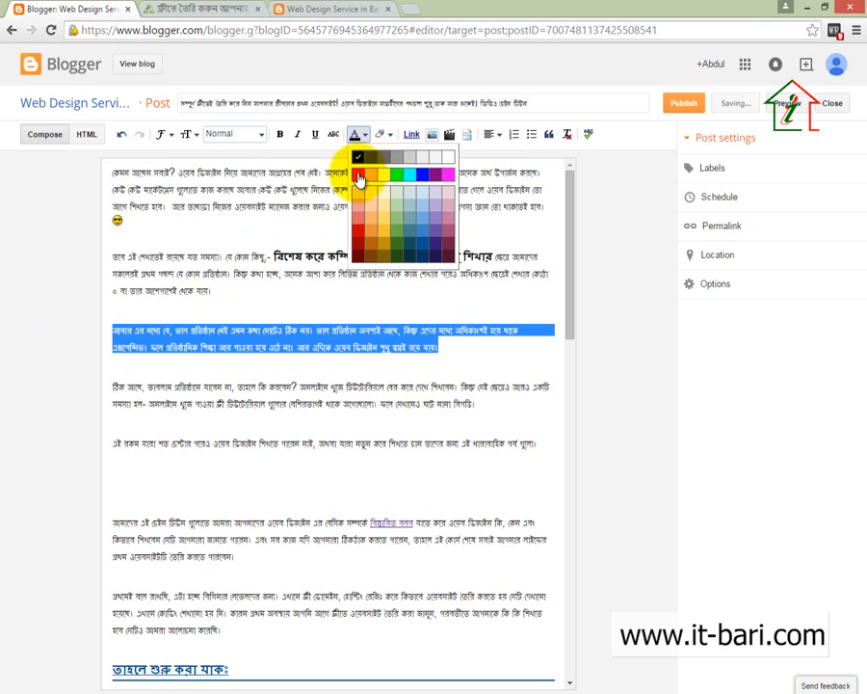
{"action": "left_click", "coordinate": [359, 179]}
{"action": "left_click", "coordinate": [309, 367]}
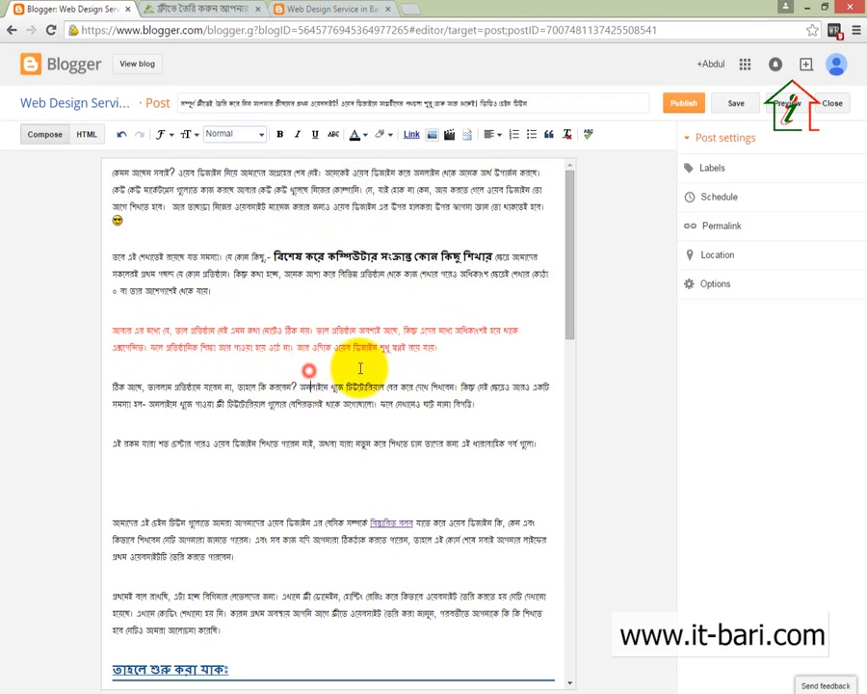
{"action": "left_click_drag", "start_coordinate": [460, 346], "coordinate": [193, 328]}
{"action": "left_click", "coordinate": [269, 403]}
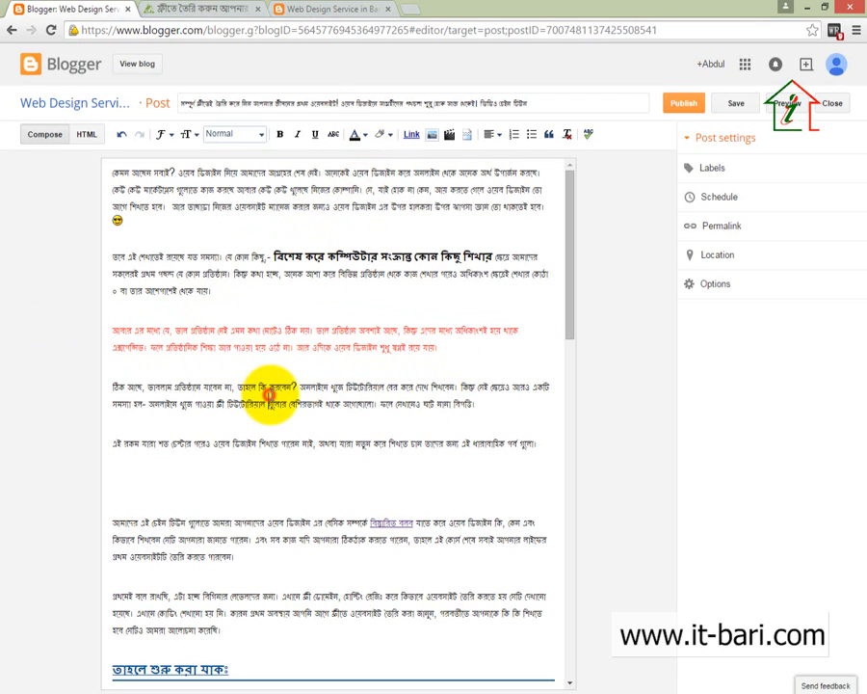
Apply a light blue text background to the fourth paragraph from the word "অনলাইনে" to the paragraph's end.
{"action": "left_click_drag", "start_coordinate": [486, 404], "coordinate": [301, 390]}
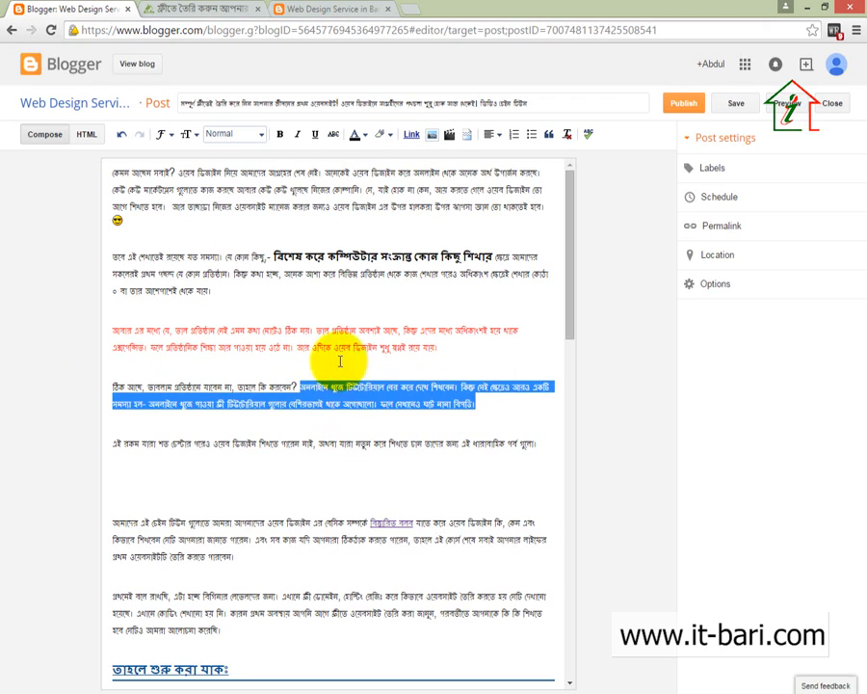
{"action": "left_click", "coordinate": [391, 137]}
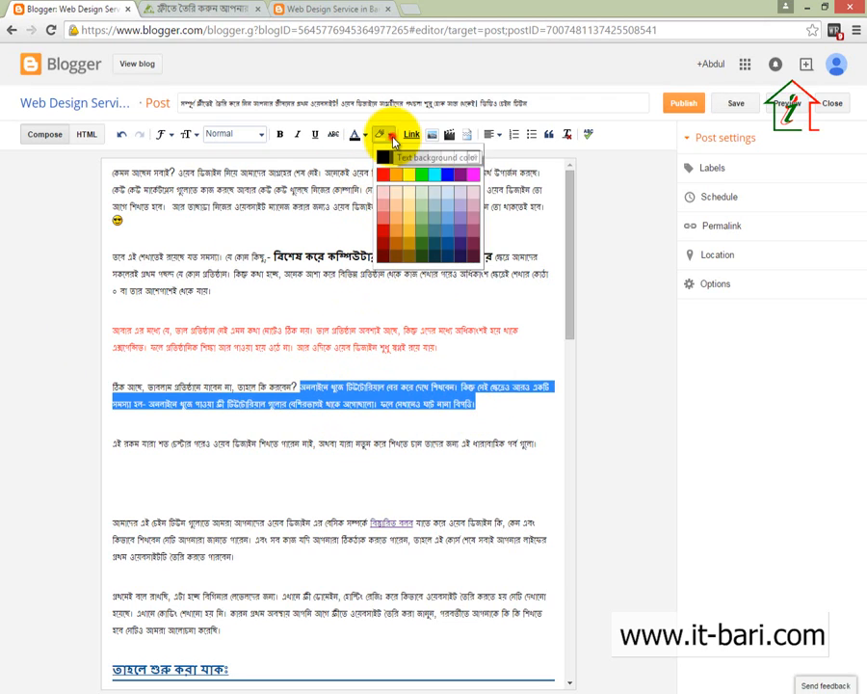
{"action": "left_click", "coordinate": [446, 190]}
{"action": "left_click", "coordinate": [412, 414]}
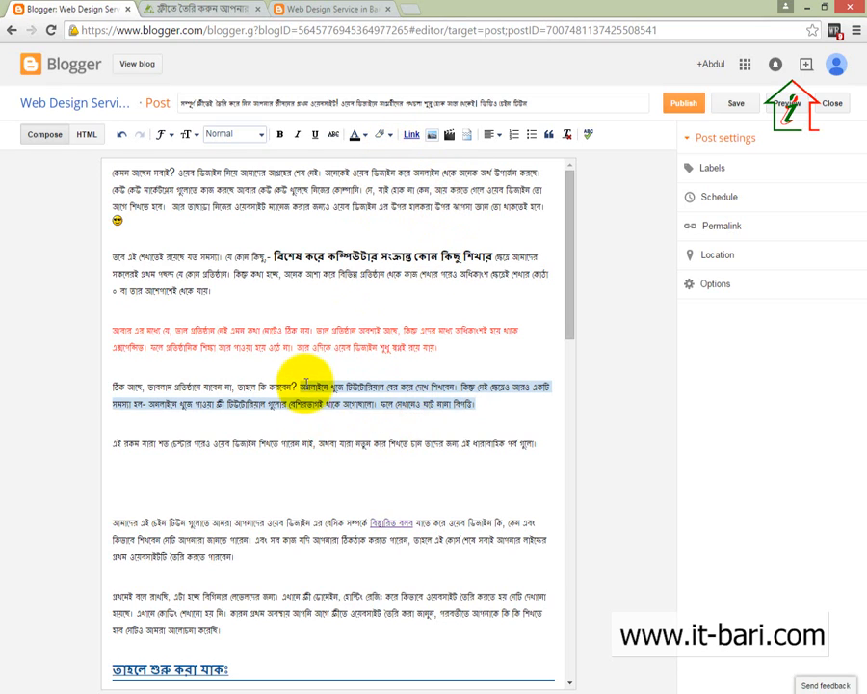
{"action": "left_click_drag", "start_coordinate": [301, 383], "coordinate": [451, 438]}
{"action": "left_click", "coordinate": [452, 439]}
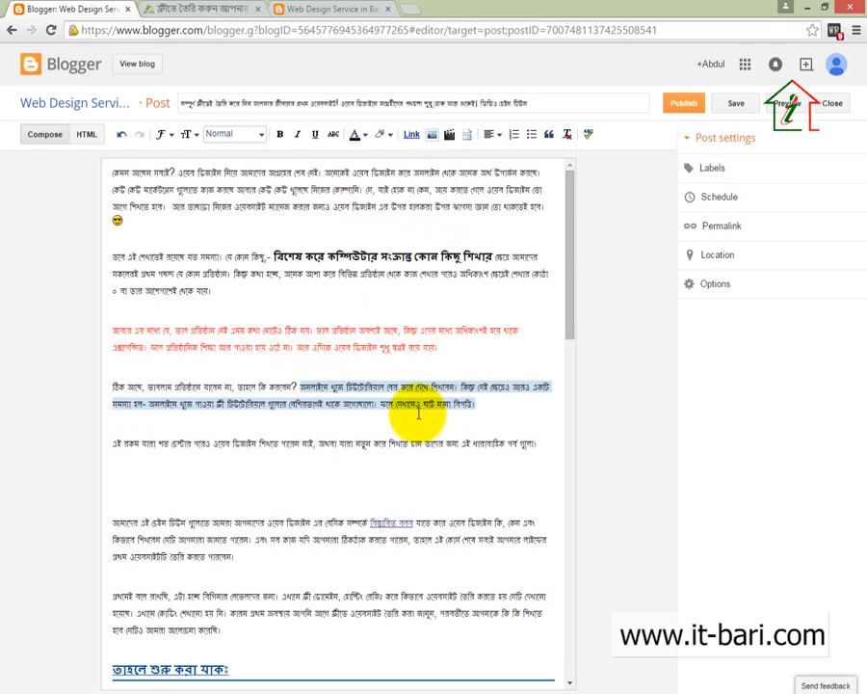
Upload the image flower-nice-Bangladesh-23.jpg from Downloads for the blank gap after the fifth paragraph.
{"action": "scroll", "coordinate": [425, 409], "scroll_direction": "down", "scroll_amount": 15}
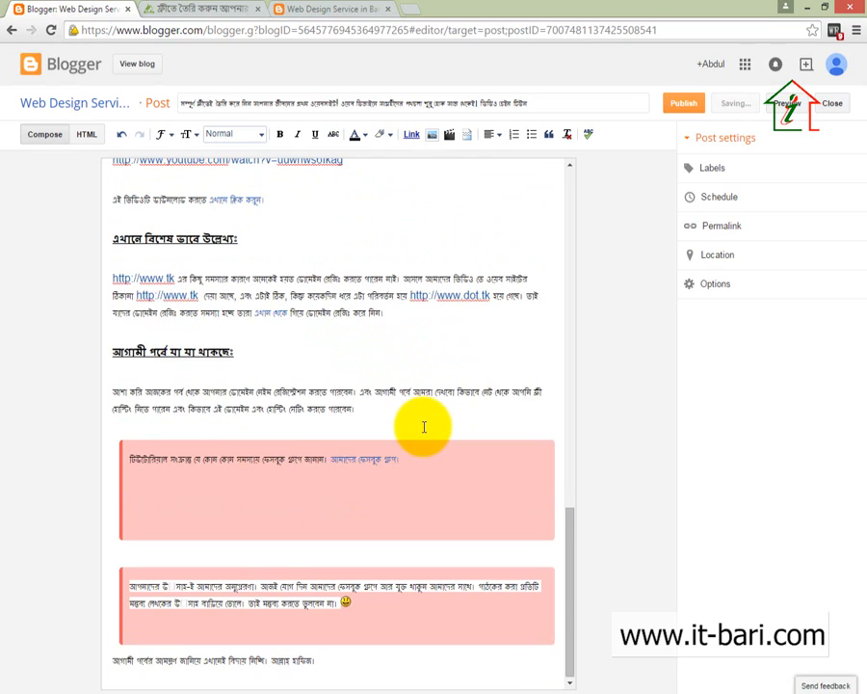
{"action": "scroll", "coordinate": [424, 425], "scroll_direction": "up", "scroll_amount": 10}
{"action": "scroll", "coordinate": [424, 427], "scroll_direction": "up", "scroll_amount": 5}
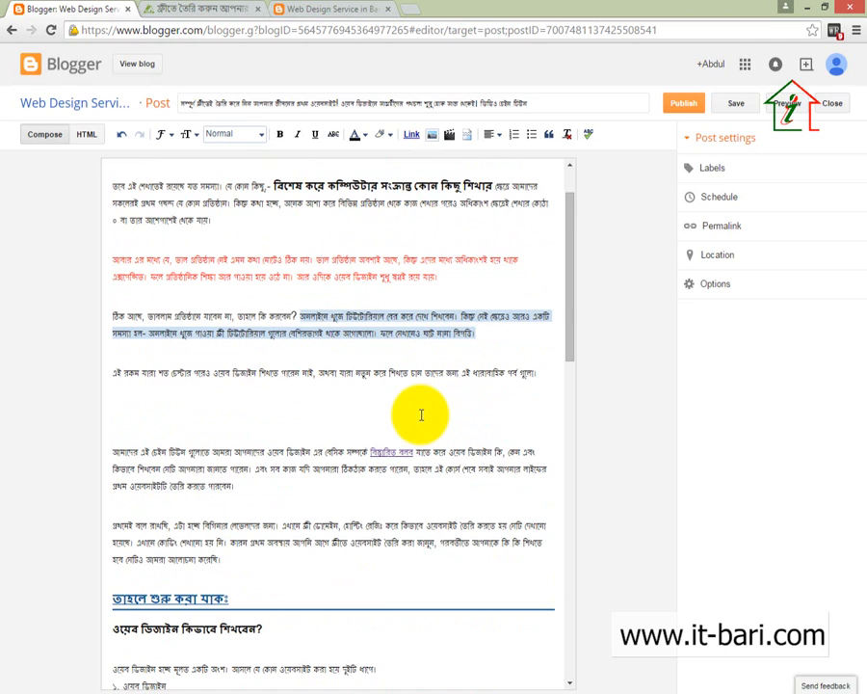
{"action": "left_click", "coordinate": [363, 418]}
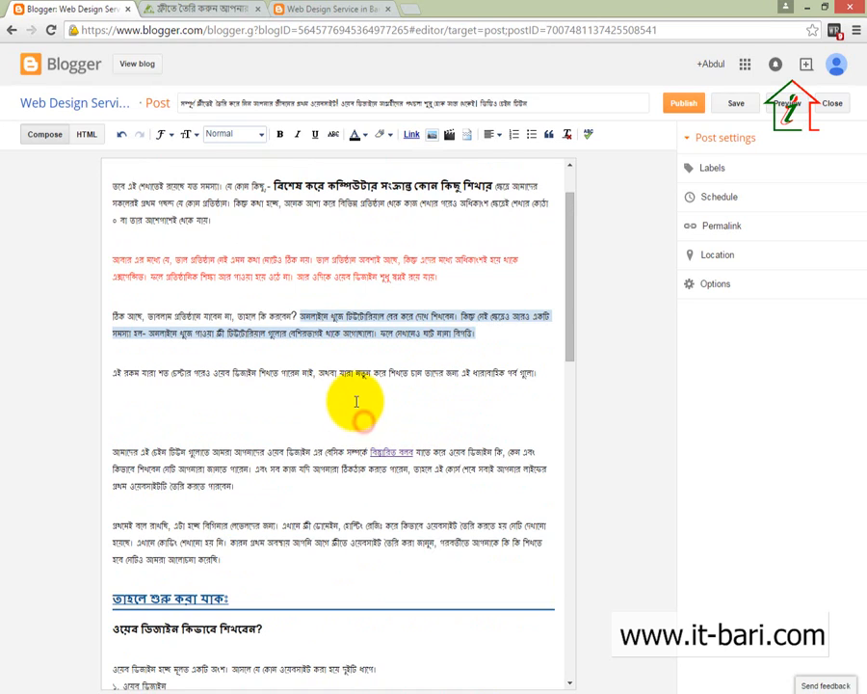
{"action": "left_click", "coordinate": [433, 137]}
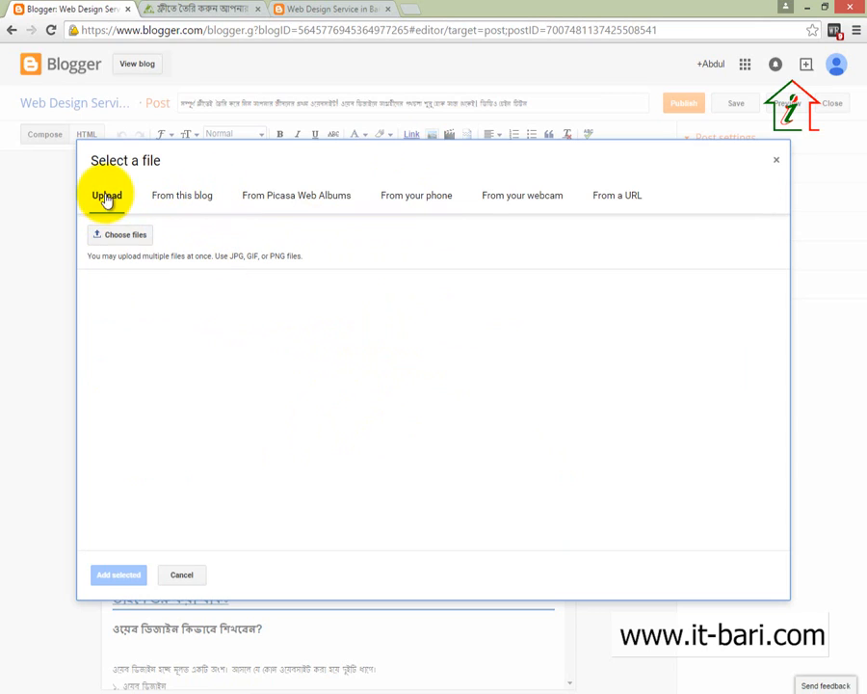
{"action": "left_click", "coordinate": [127, 241]}
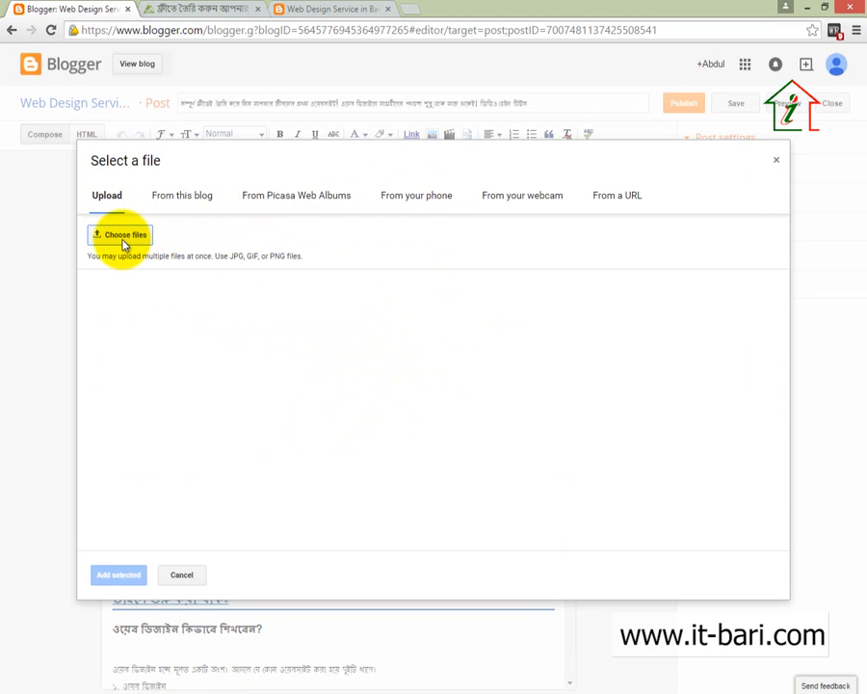
{"action": "left_click", "coordinate": [122, 239]}
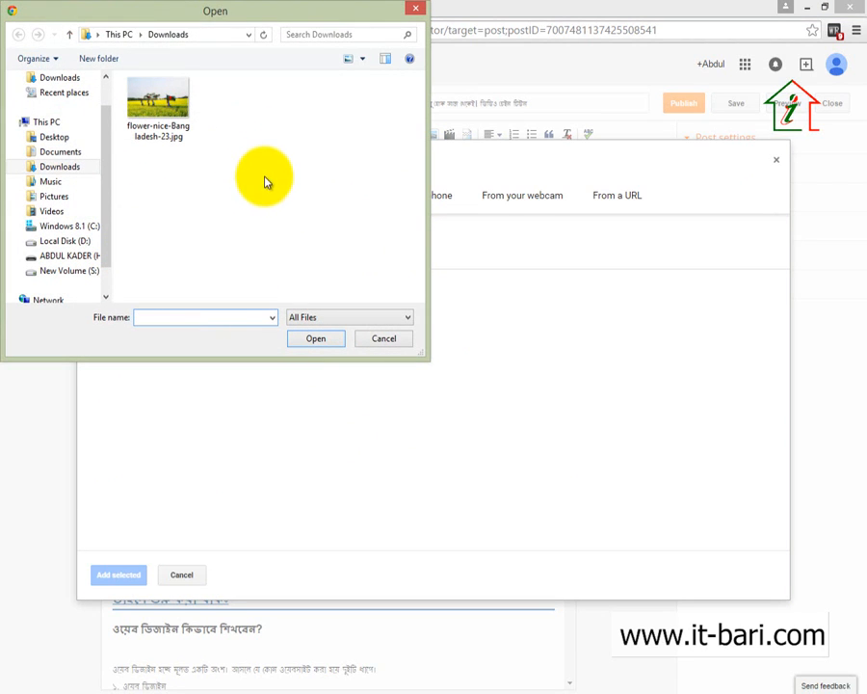
{"action": "left_click", "coordinate": [264, 178]}
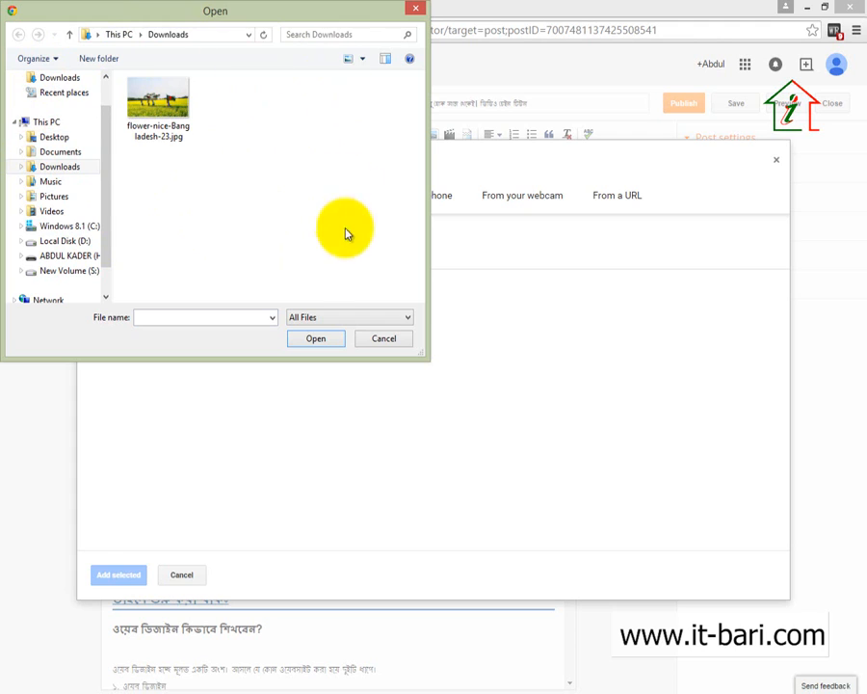
{"action": "left_click", "coordinate": [165, 123]}
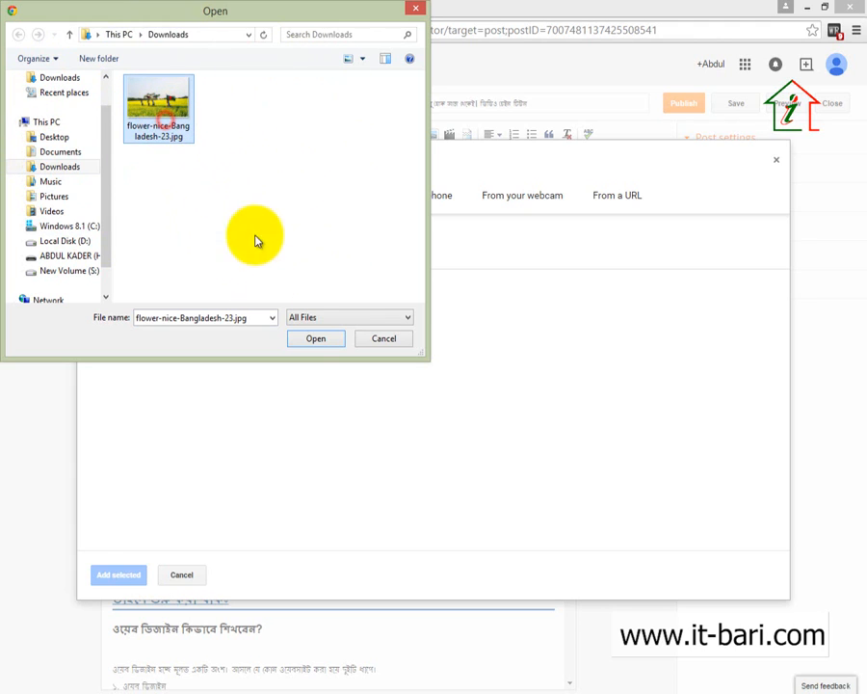
{"action": "left_click", "coordinate": [306, 344]}
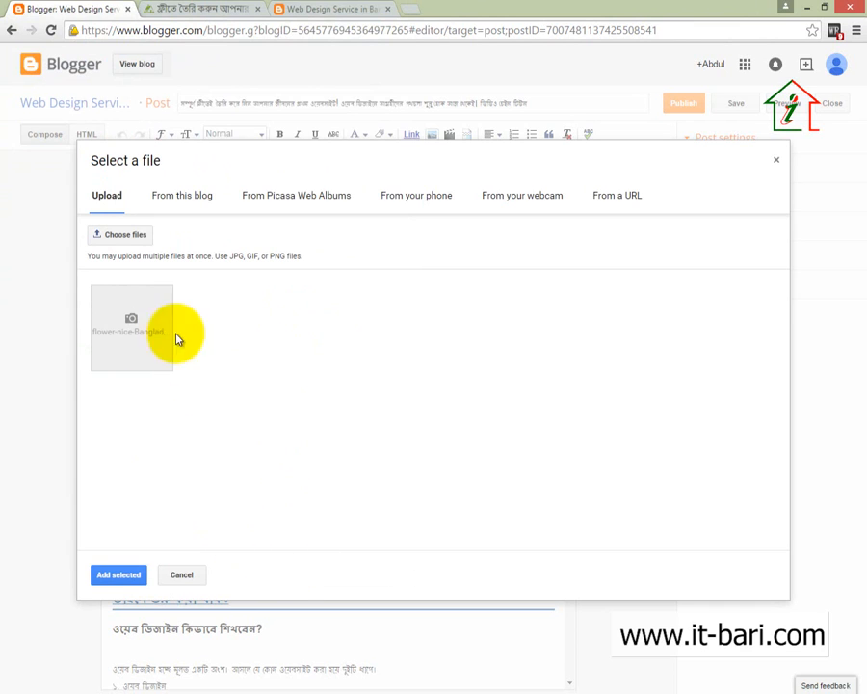
Add the uploaded flower field image to the post and deselect it after checking its placement.
{"action": "left_click", "coordinate": [136, 305]}
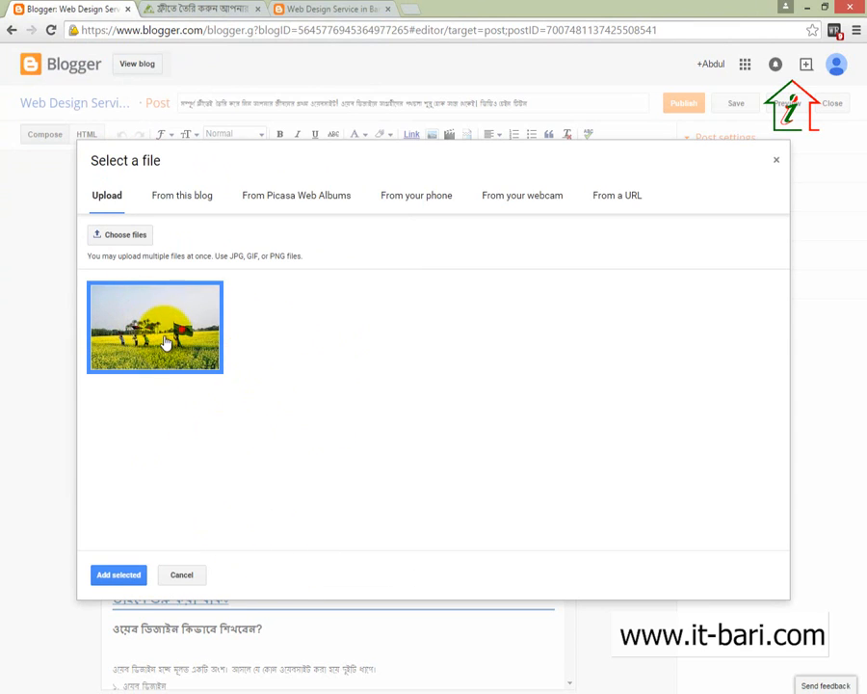
{"action": "left_click", "coordinate": [119, 576]}
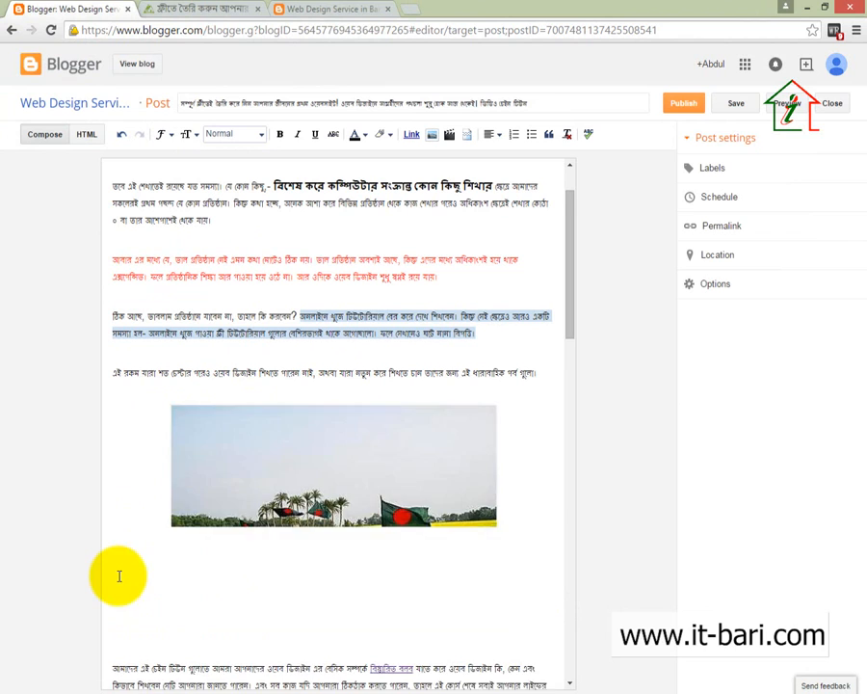
{"action": "left_click", "coordinate": [333, 489]}
{"action": "scroll", "coordinate": [397, 473], "scroll_direction": "down", "scroll_amount": 1}
{"action": "scroll", "coordinate": [396, 472], "scroll_direction": "down", "scroll_amount": 3}
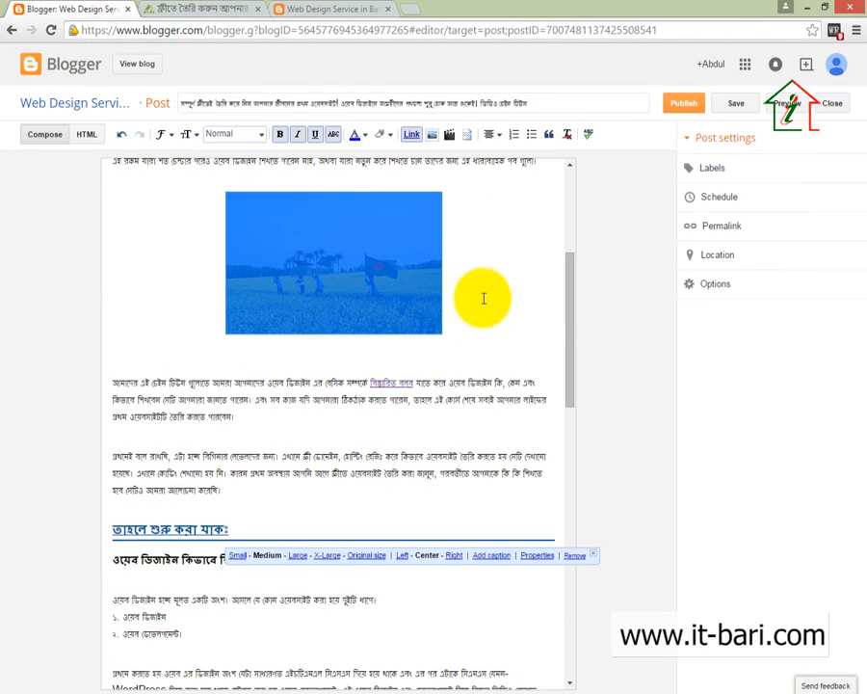
{"action": "left_click", "coordinate": [478, 295]}
Review the formatted text, inserted image and remaining sections of the post through to its end.
{"action": "scroll", "coordinate": [286, 456], "scroll_direction": "down", "scroll_amount": 10}
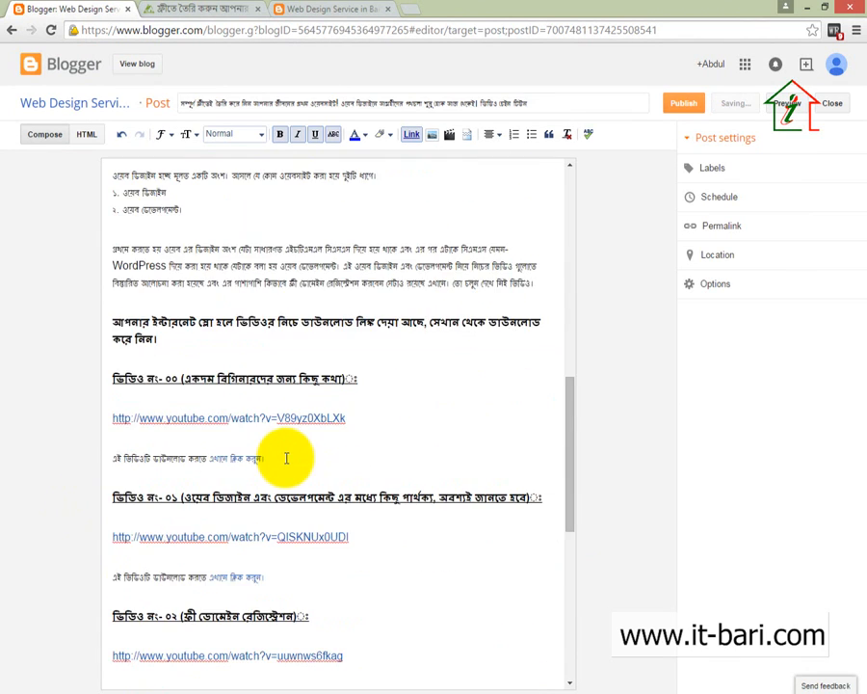
{"action": "scroll", "coordinate": [289, 460], "scroll_direction": "down", "scroll_amount": 2}
{"action": "scroll", "coordinate": [281, 464], "scroll_direction": "up", "scroll_amount": 15}
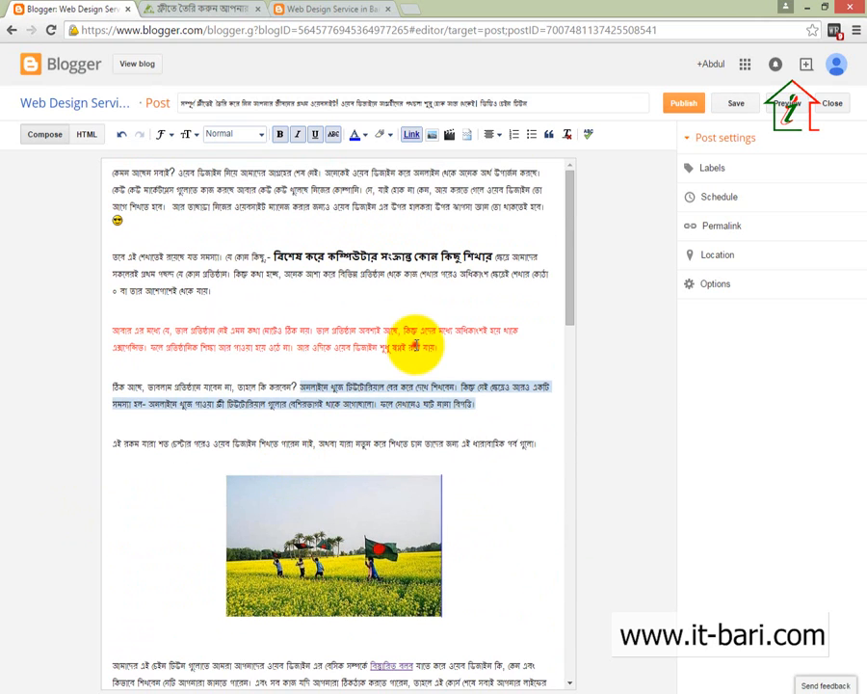
{"action": "left_click", "coordinate": [416, 343]}
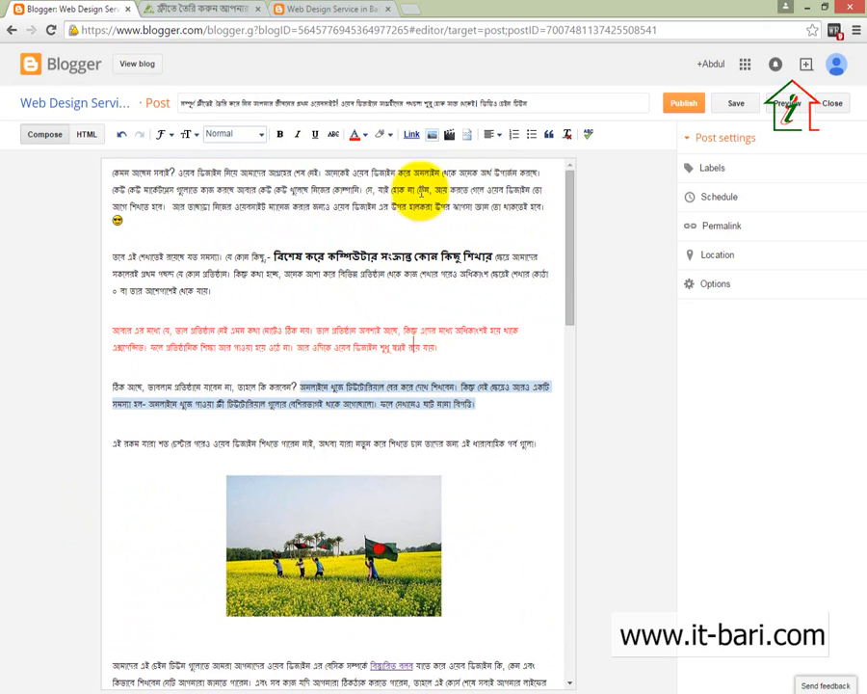
{"action": "left_click", "coordinate": [438, 228]}
{"action": "left_click", "coordinate": [344, 305]}
{"action": "left_click", "coordinate": [232, 303]}
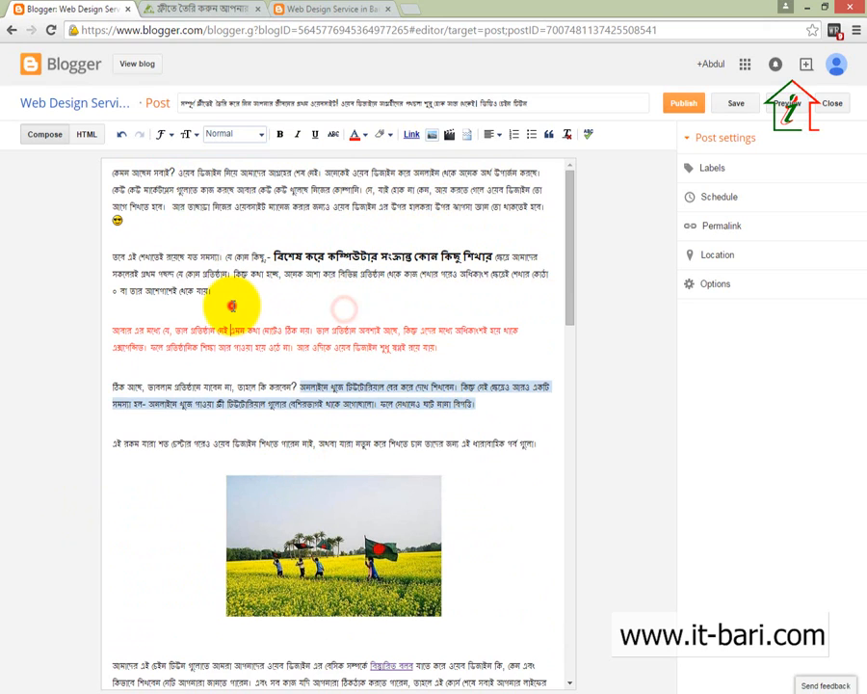
{"action": "left_click", "coordinate": [265, 290]}
{"action": "left_click", "coordinate": [277, 229]}
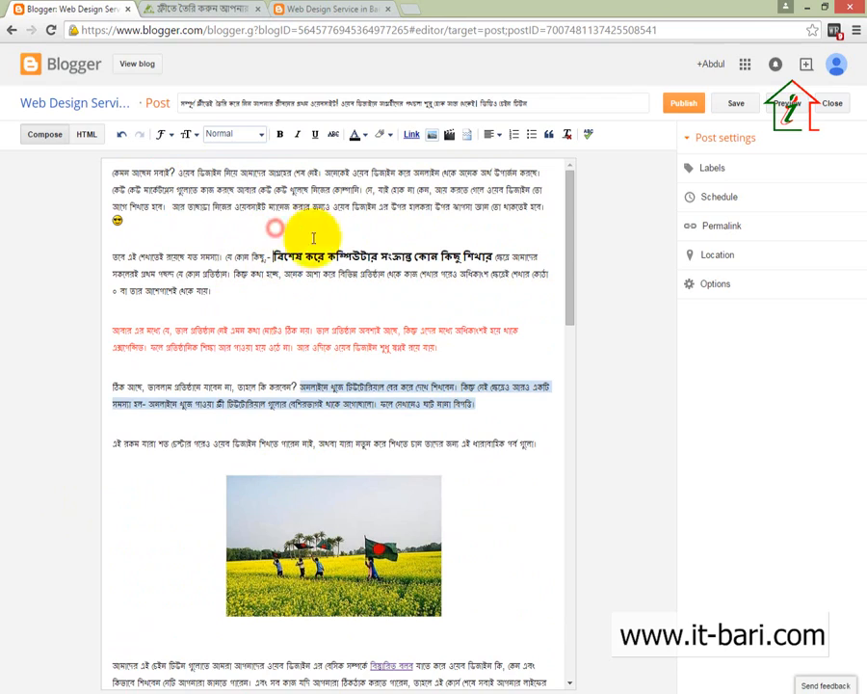
{"action": "left_click", "coordinate": [548, 206]}
{"action": "scroll", "coordinate": [507, 236], "scroll_direction": "down", "scroll_amount": 5}
{"action": "scroll", "coordinate": [441, 321], "scroll_direction": "down", "scroll_amount": 10}
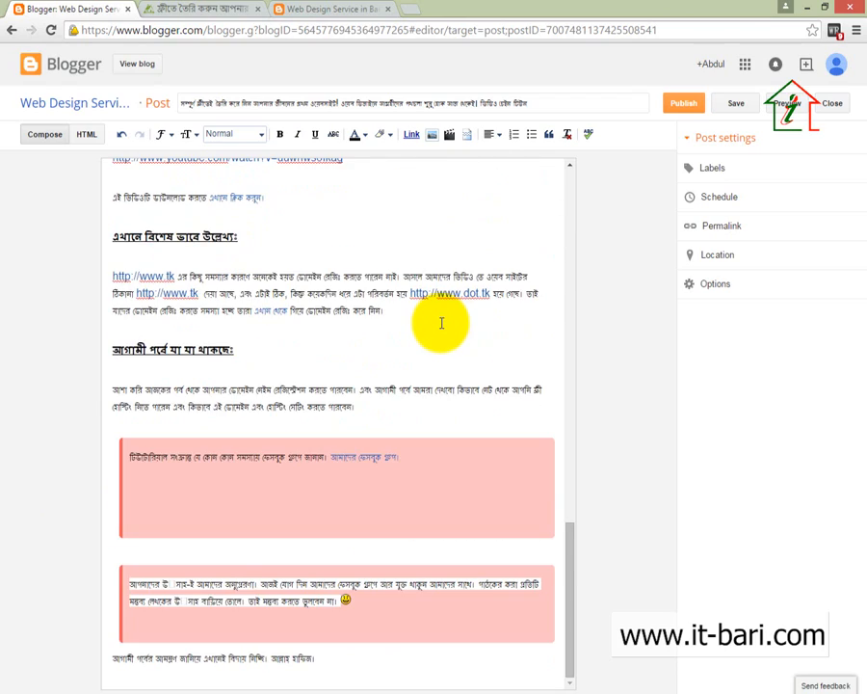
Publish the post and decline sharing it on Google+.
{"action": "scroll", "coordinate": [441, 321], "scroll_direction": "up", "scroll_amount": 10}
{"action": "scroll", "coordinate": [449, 344], "scroll_direction": "up", "scroll_amount": 3}
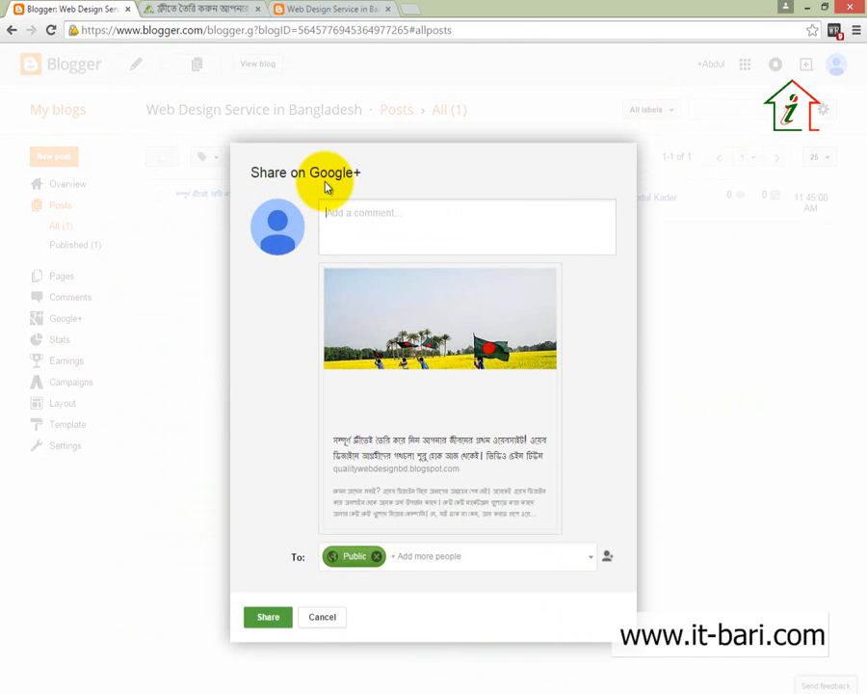
{"action": "mouse_move", "coordinate": [250, 157]}
{"action": "left_mouse_down"}
{"action": "mouse_move", "coordinate": [460, 565]}
{"action": "mouse_move", "coordinate": [594, 644]}
{"action": "mouse_move", "coordinate": [616, 636]}
{"action": "left_mouse_up"}
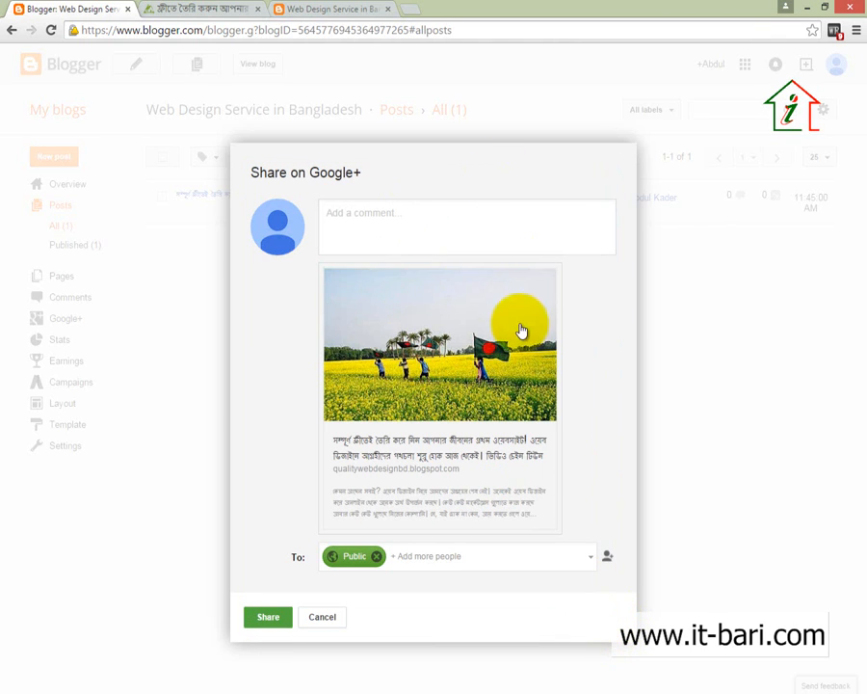
{"action": "left_click", "coordinate": [318, 620]}
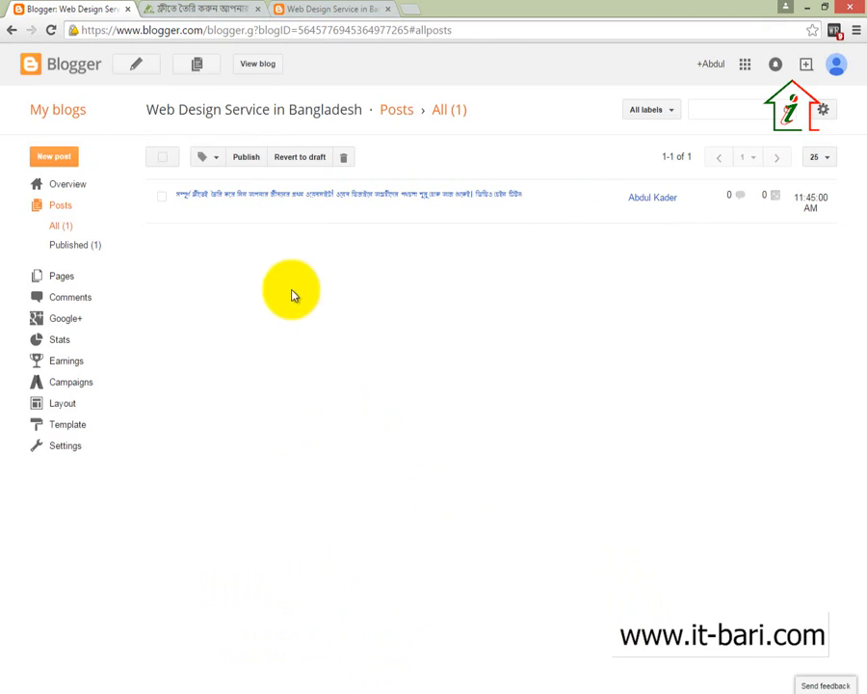
Open the live blog in a new tab and close the older tab showing the same blog.
{"action": "mouse_move", "coordinate": [257, 204]}
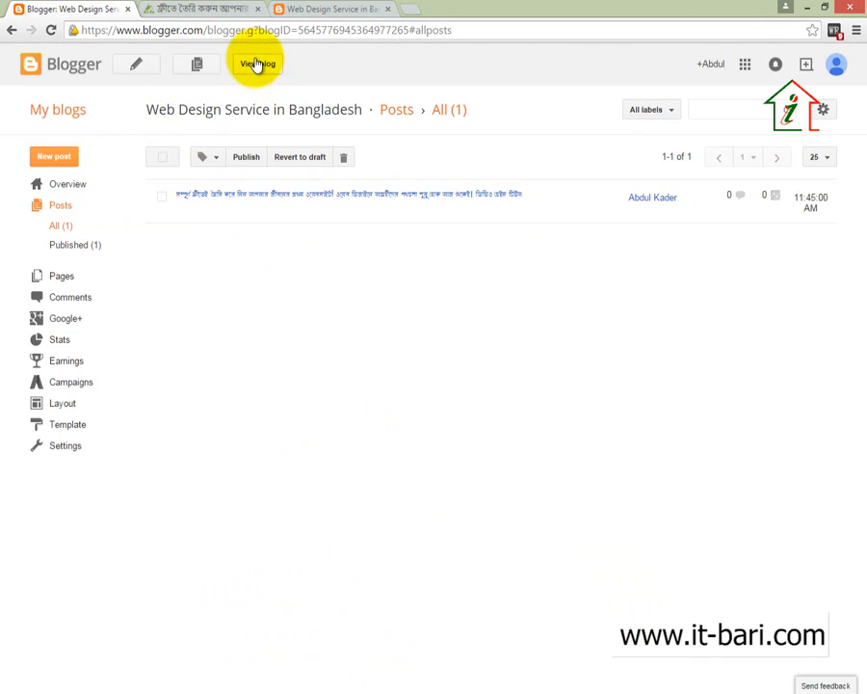
{"action": "left_click", "coordinate": [257, 68]}
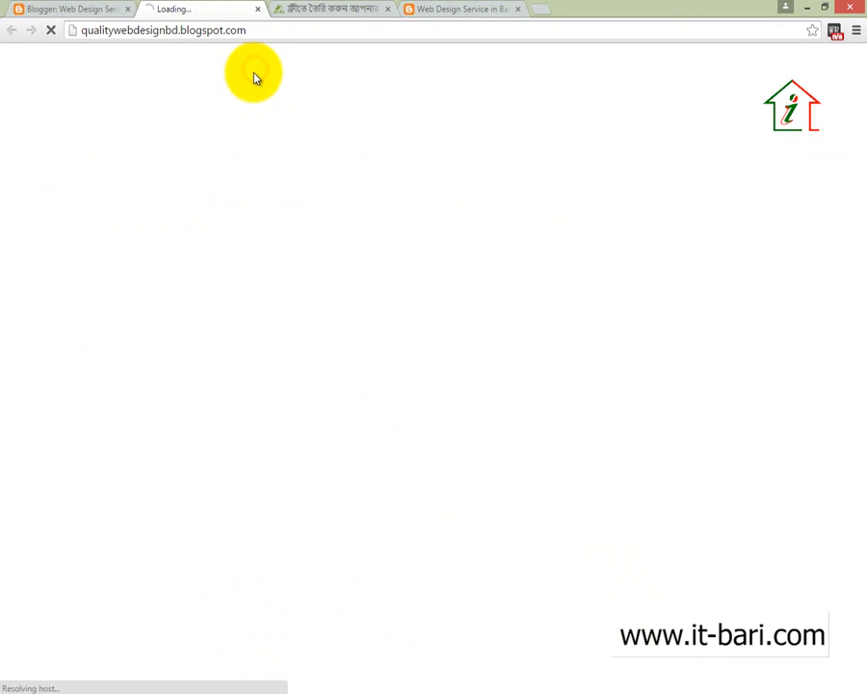
{"action": "left_click", "coordinate": [517, 9]}
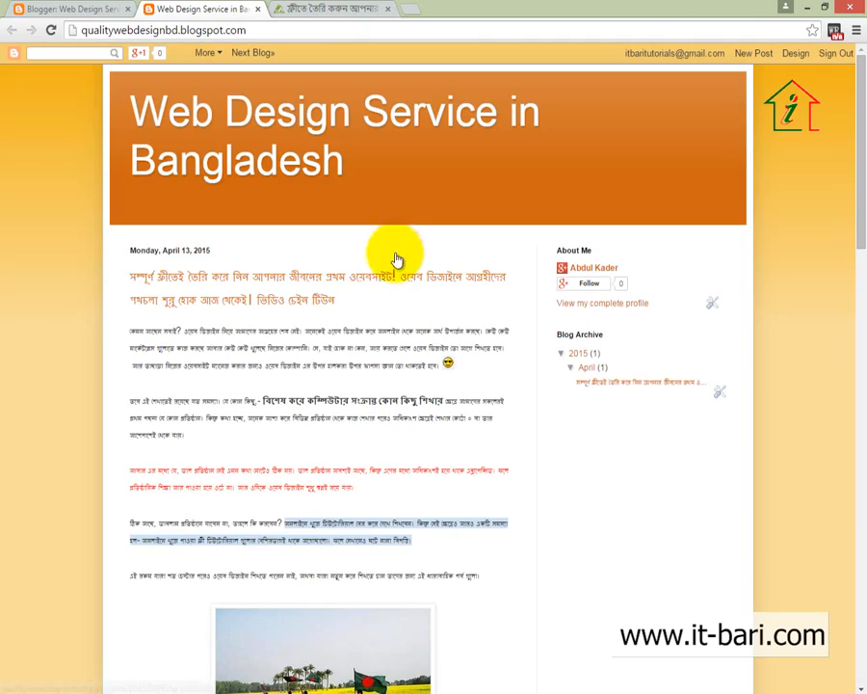
Examine the published post on the live blog, including its formatted paragraphs, image, video links and closing boxes.
{"action": "scroll", "coordinate": [323, 439], "scroll_direction": "down", "scroll_amount": 5}
{"action": "scroll", "coordinate": [326, 433], "scroll_direction": "down", "scroll_amount": 15}
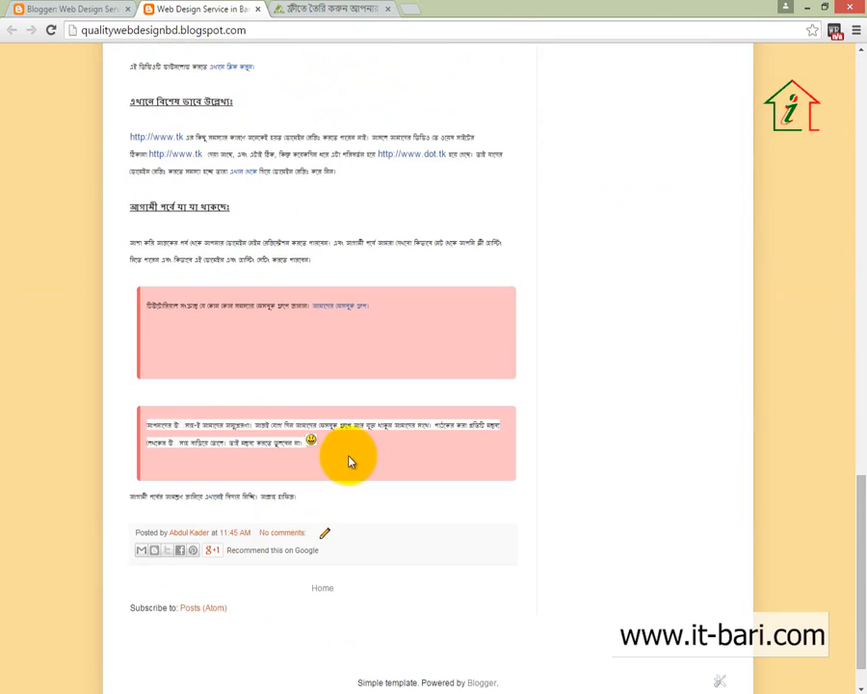
{"action": "scroll", "coordinate": [397, 447], "scroll_direction": "up", "scroll_amount": 20}
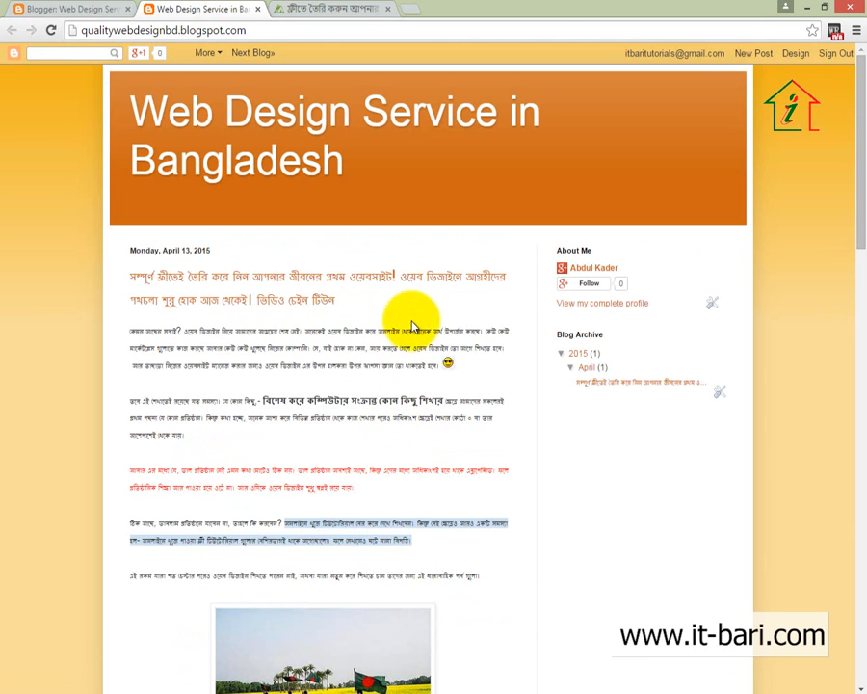
{"action": "left_click_drag", "start_coordinate": [862, 165], "coordinate": [863, 218]}
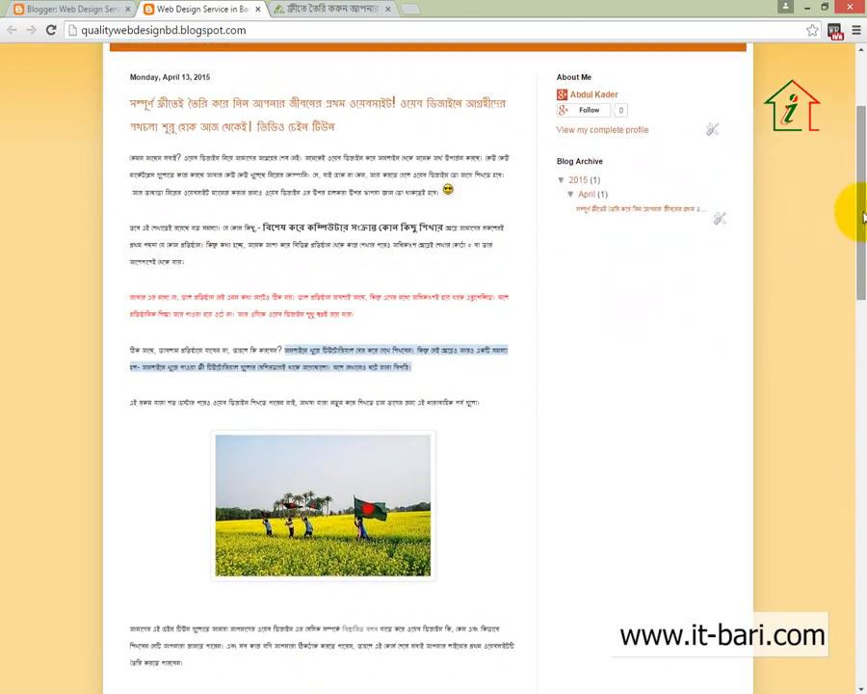
{"action": "scroll", "coordinate": [264, 287], "scroll_direction": "up", "scroll_amount": 2}
{"action": "scroll", "coordinate": [219, 527], "scroll_direction": "down", "scroll_amount": 10}
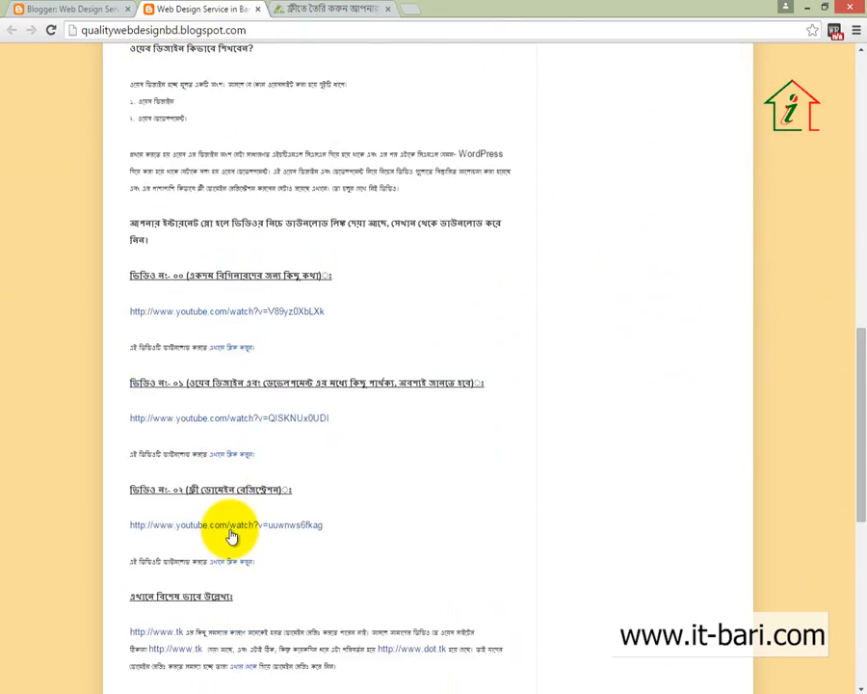
{"action": "scroll", "coordinate": [231, 537], "scroll_direction": "down", "scroll_amount": 4}
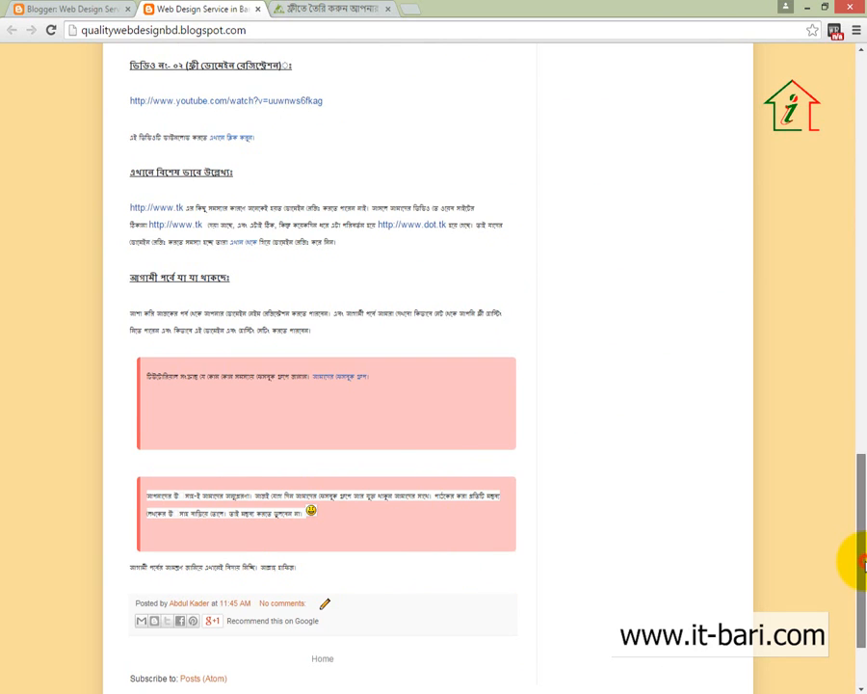
{"action": "left_click_drag", "start_coordinate": [860, 563], "coordinate": [844, 184]}
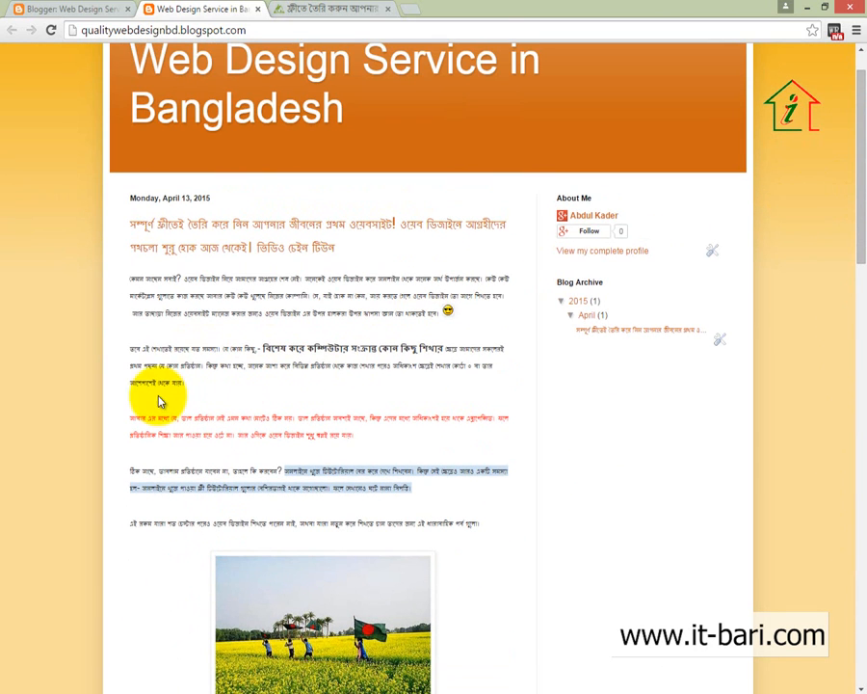
{"action": "left_click_drag", "start_coordinate": [116, 280], "coordinate": [494, 381]}
{"action": "left_click", "coordinate": [584, 418]}
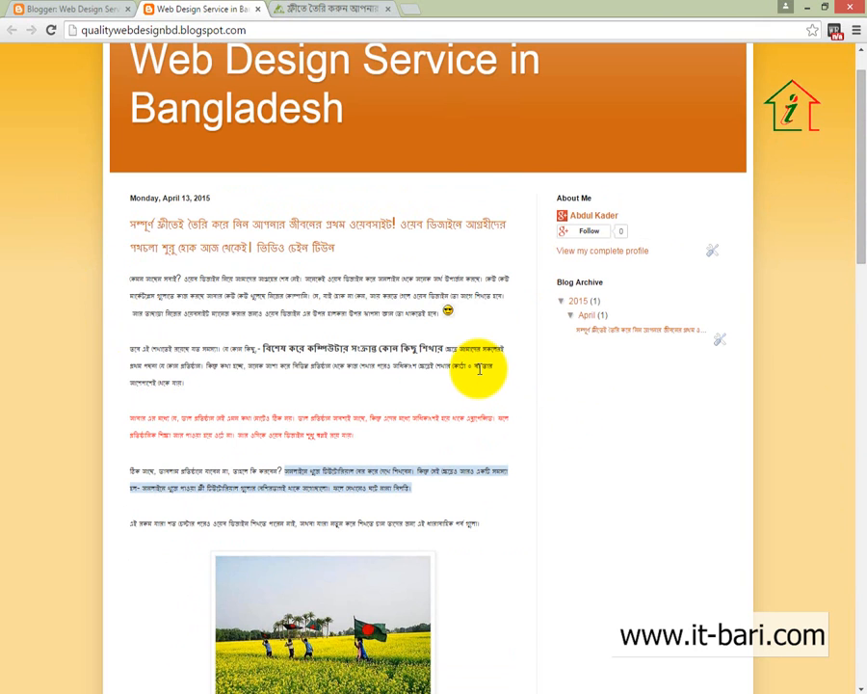
Return to the Blogger posts list and open the published post for editing.
{"action": "mouse_move", "coordinate": [857, 213]}
{"action": "left_mouse_down"}
{"action": "mouse_move", "coordinate": [853, 581]}
{"action": "mouse_move", "coordinate": [855, 202]}
{"action": "left_mouse_up"}
{"action": "left_click", "coordinate": [96, 9]}
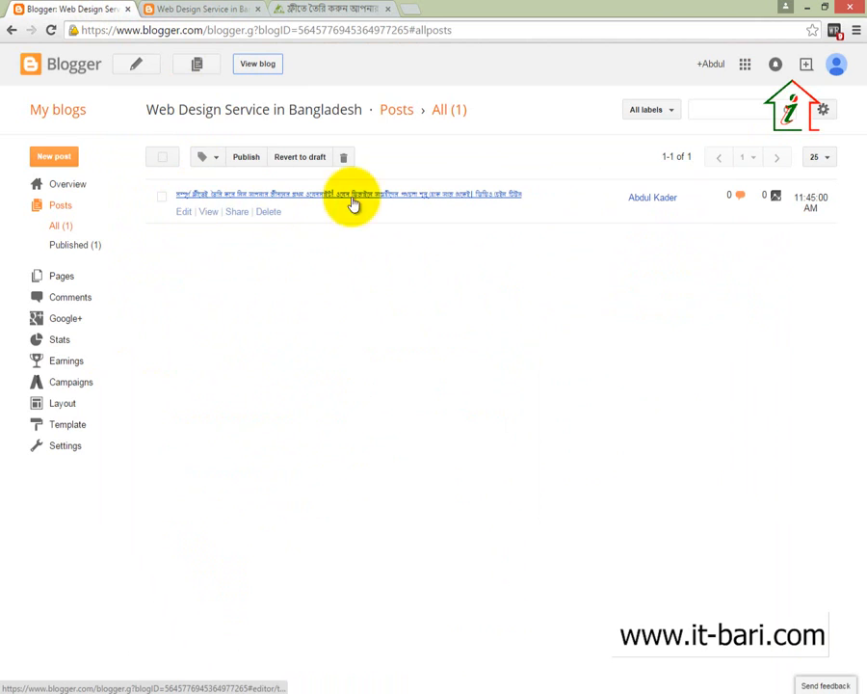
{"action": "left_click", "coordinate": [187, 217]}
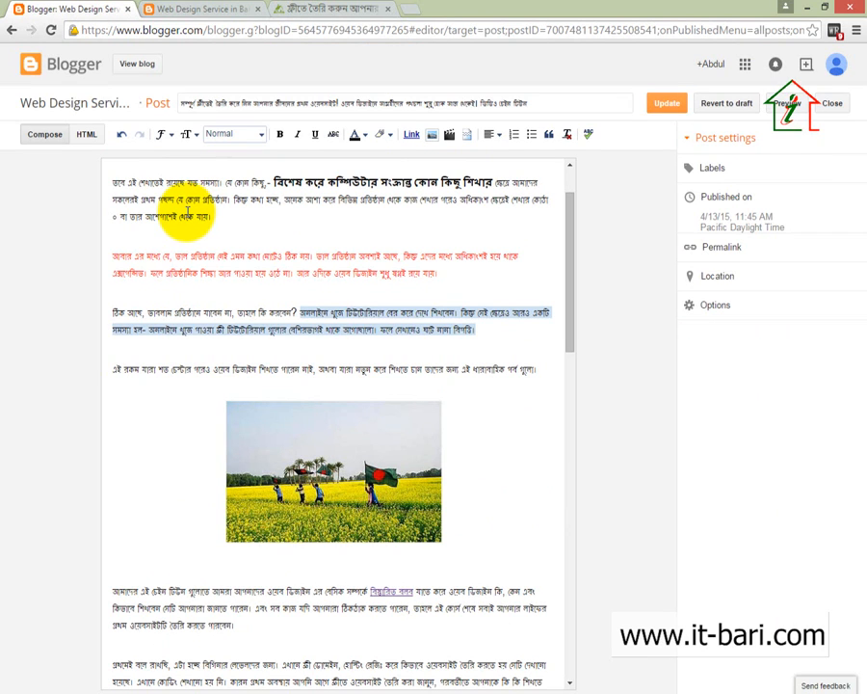
{"action": "scroll", "coordinate": [193, 207], "scroll_direction": "up", "scroll_amount": 2}
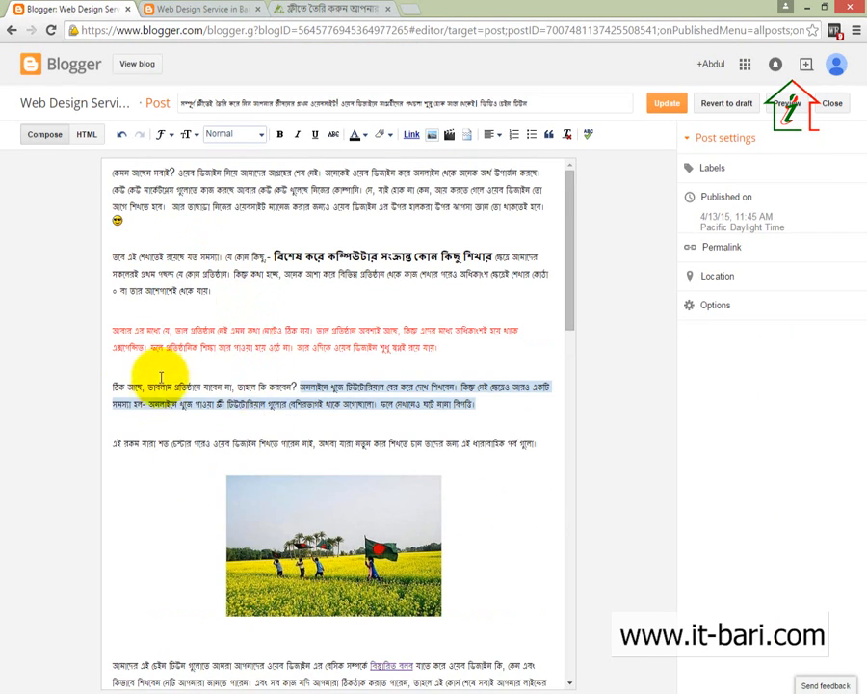
Add a new line after the post's second paragraph and insert a jump break there, above the red paragraph.
{"action": "left_click_drag", "start_coordinate": [236, 290], "coordinate": [113, 171]}
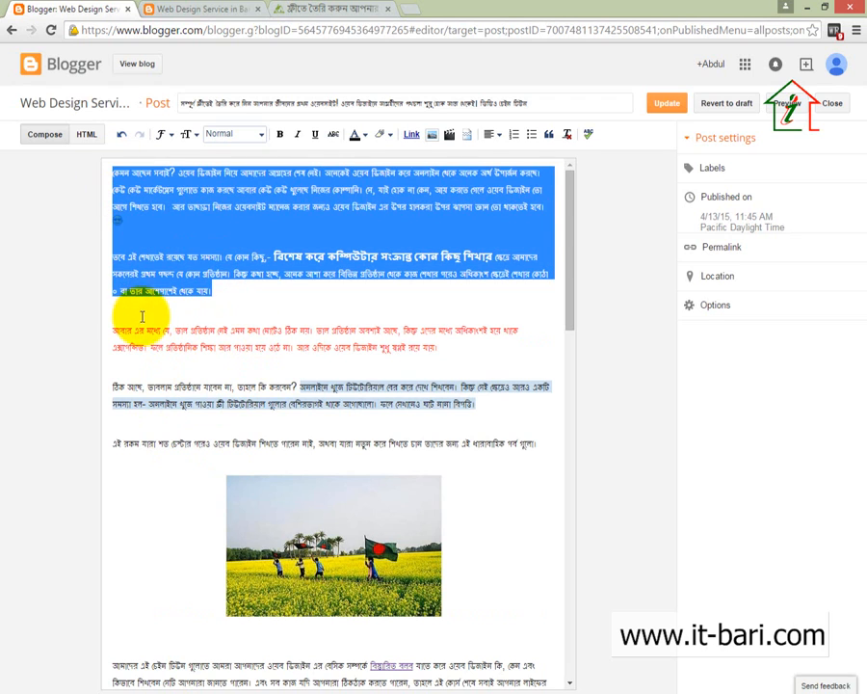
{"action": "left_click", "coordinate": [127, 303]}
{"action": "left_click", "coordinate": [303, 286]}
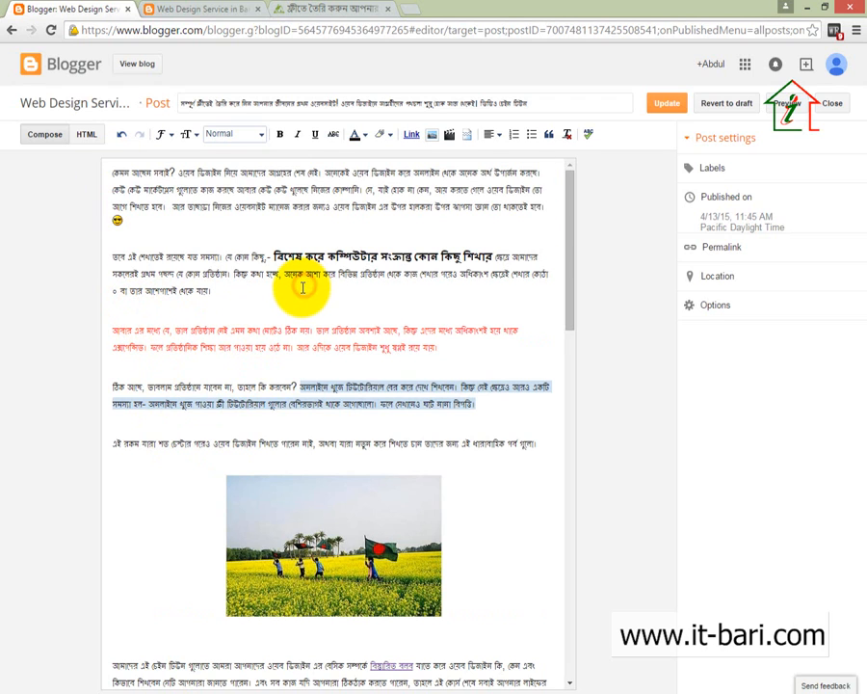
{"action": "key", "text": "Return"}
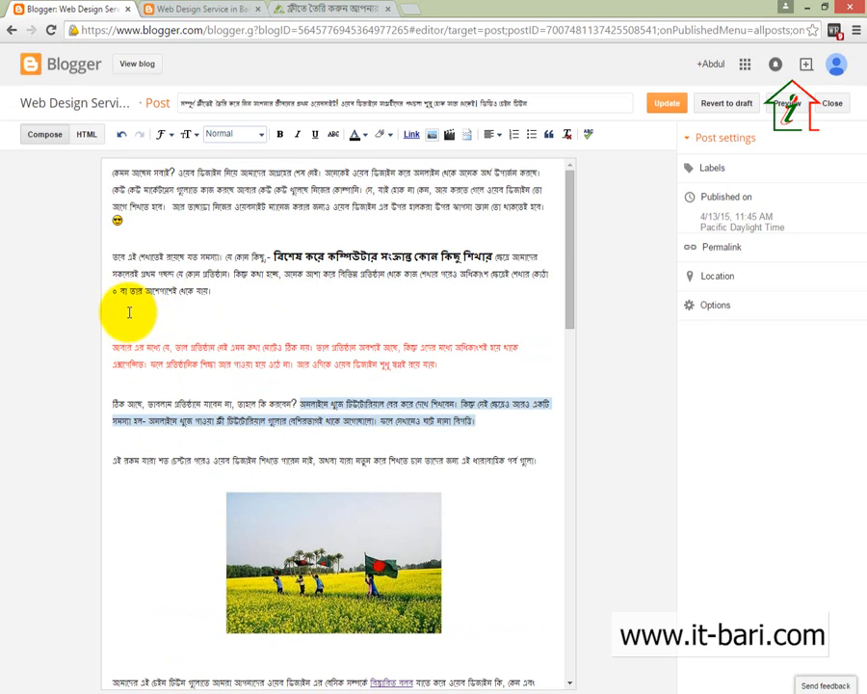
{"action": "left_click", "coordinate": [466, 134]}
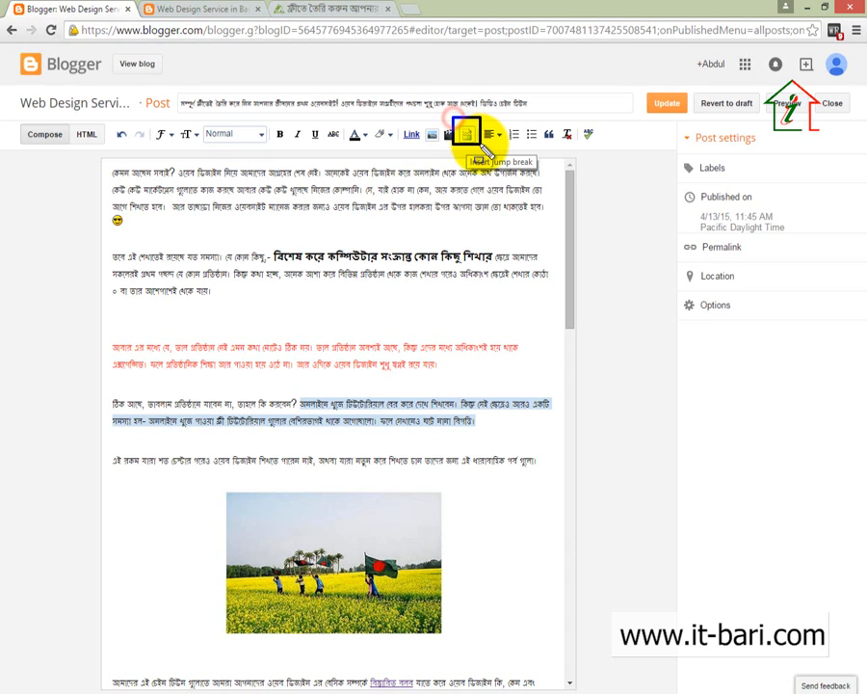
{"action": "left_click", "coordinate": [470, 141]}
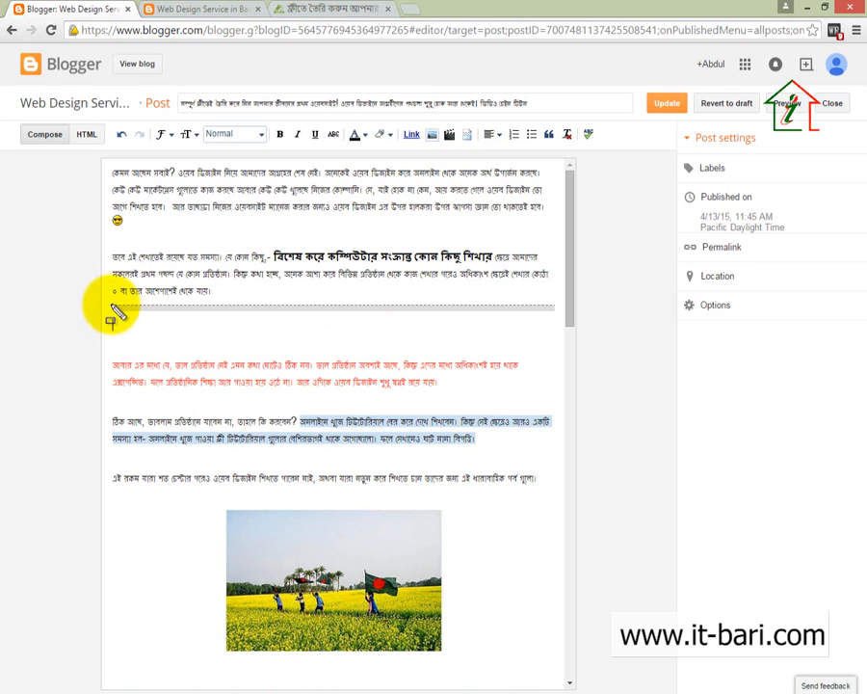
{"action": "left_click_drag", "start_coordinate": [108, 301], "coordinate": [567, 315]}
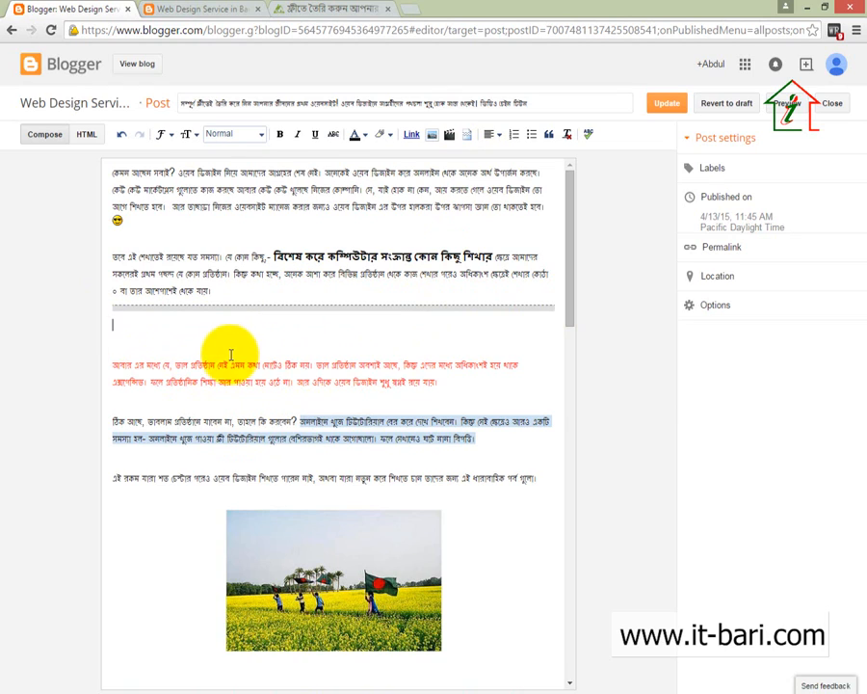
Update the published post and reload the live blog's home page.
{"action": "left_click", "coordinate": [663, 113]}
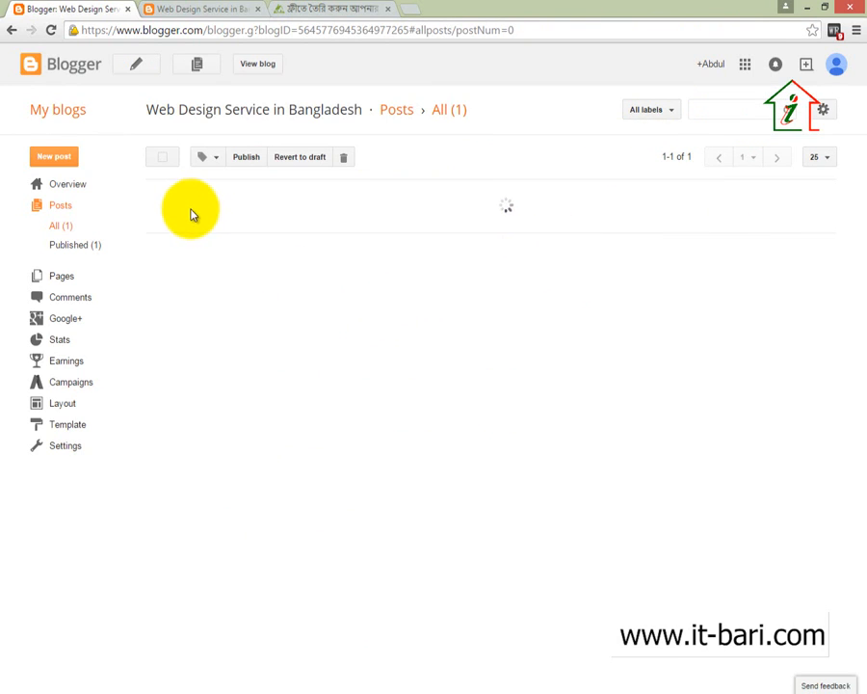
{"action": "left_click", "coordinate": [193, 12]}
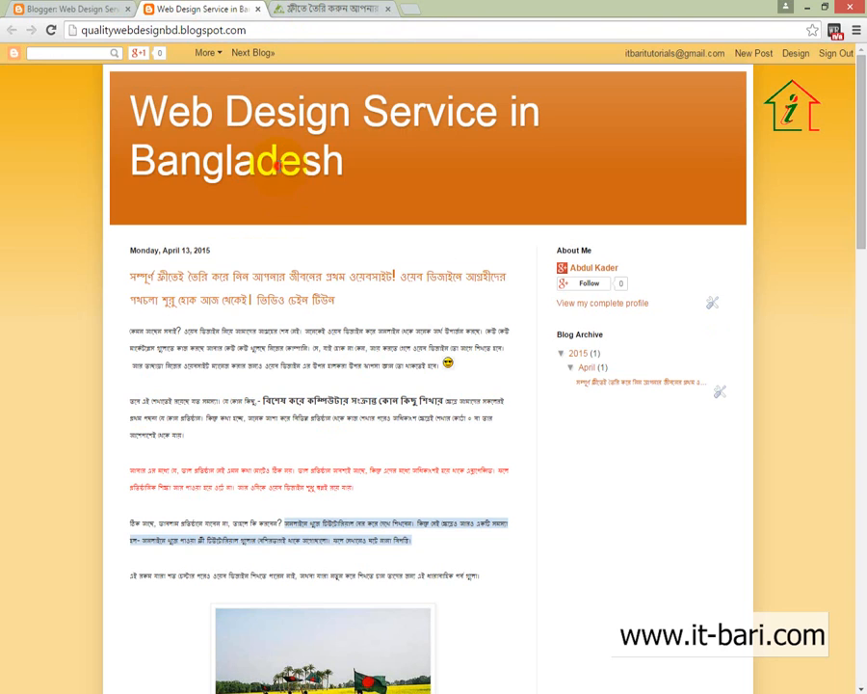
{"action": "left_click", "coordinate": [47, 32]}
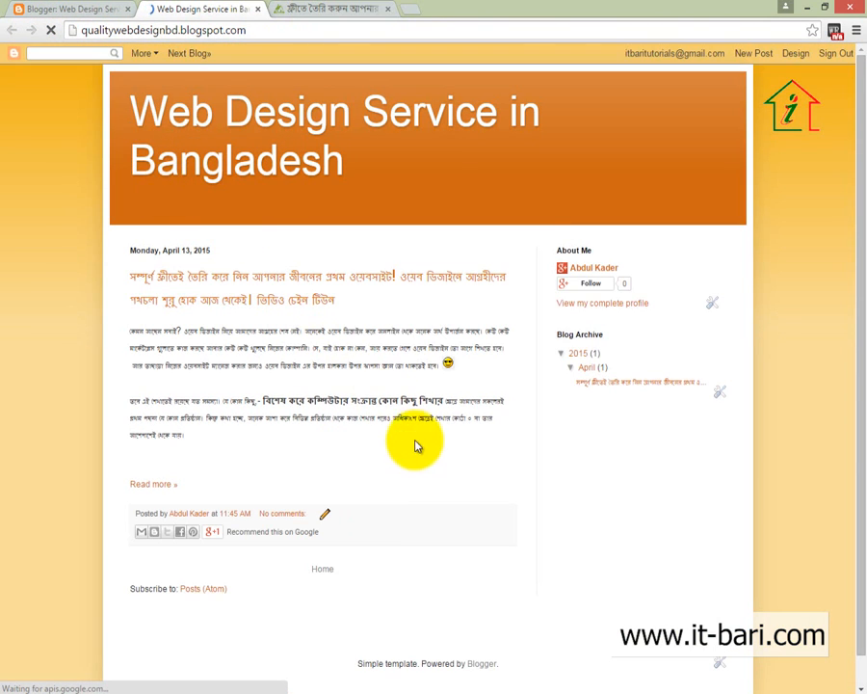
Check the post's excerpt on the live home page and view the full post through its Read more link.
{"action": "scroll", "coordinate": [417, 446], "scroll_direction": "down", "scroll_amount": 2}
{"action": "left_click_drag", "start_coordinate": [117, 288], "coordinate": [280, 416]}
{"action": "left_click", "coordinate": [280, 414]}
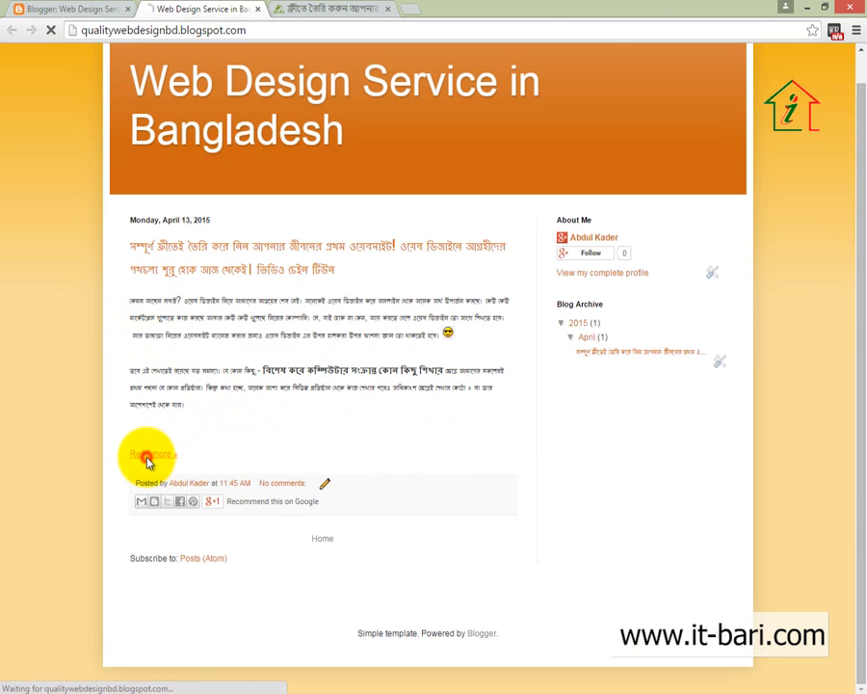
{"action": "scroll", "coordinate": [375, 412], "scroll_direction": "down", "scroll_amount": 8}
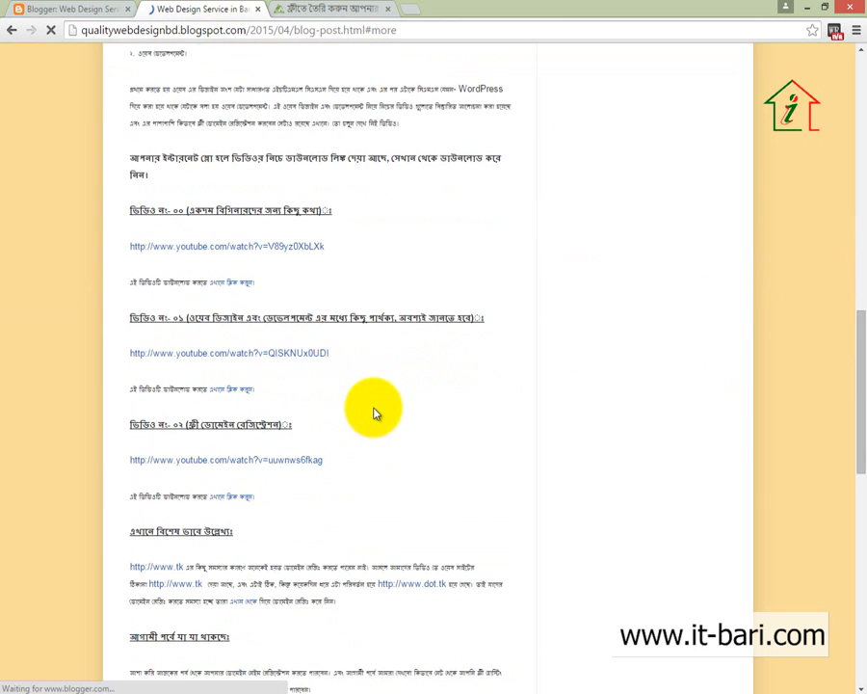
{"action": "scroll", "coordinate": [376, 413], "scroll_direction": "down", "scroll_amount": 7}
{"action": "scroll", "coordinate": [377, 419], "scroll_direction": "up", "scroll_amount": 20}
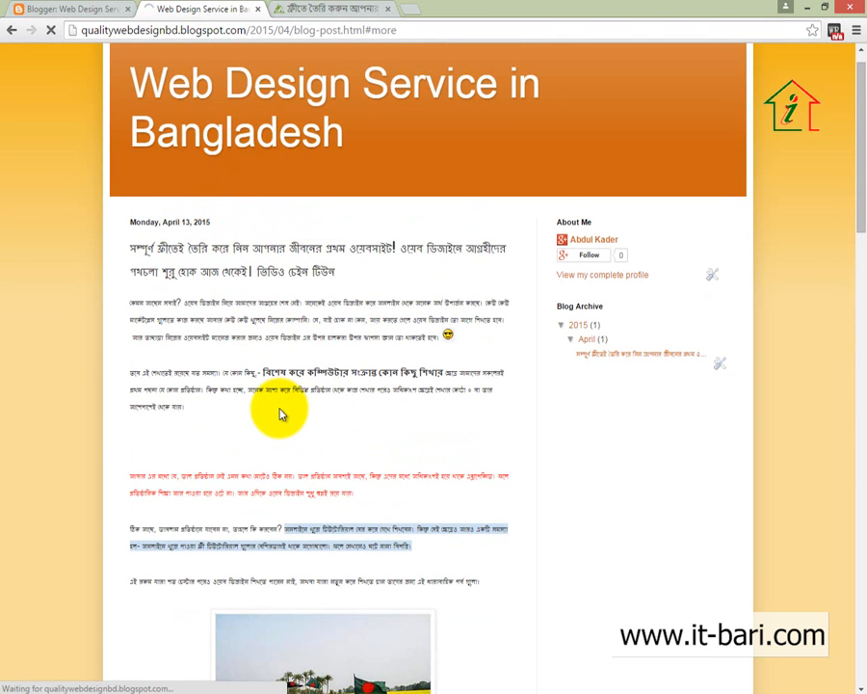
View the blog's Pages list in Blogger and open the blog's Overview from the list of all blogs.
{"action": "left_click", "coordinate": [103, 7]}
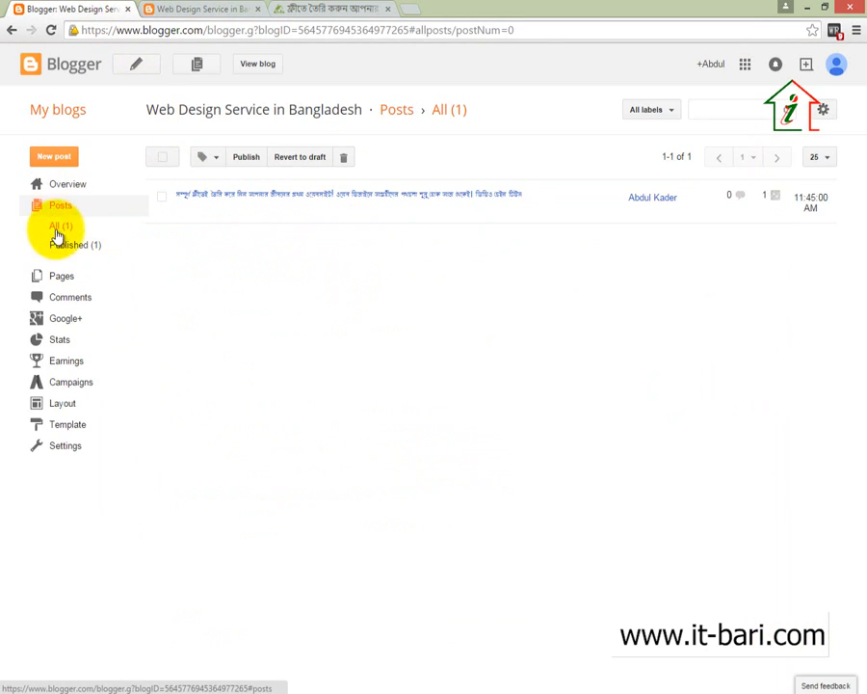
{"action": "left_click", "coordinate": [60, 276]}
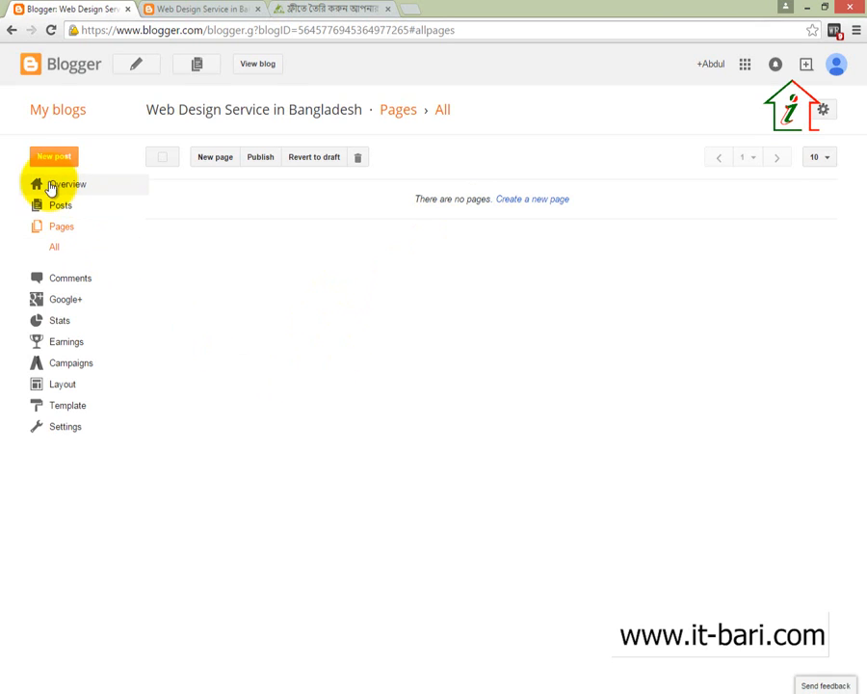
{"action": "left_click", "coordinate": [61, 110]}
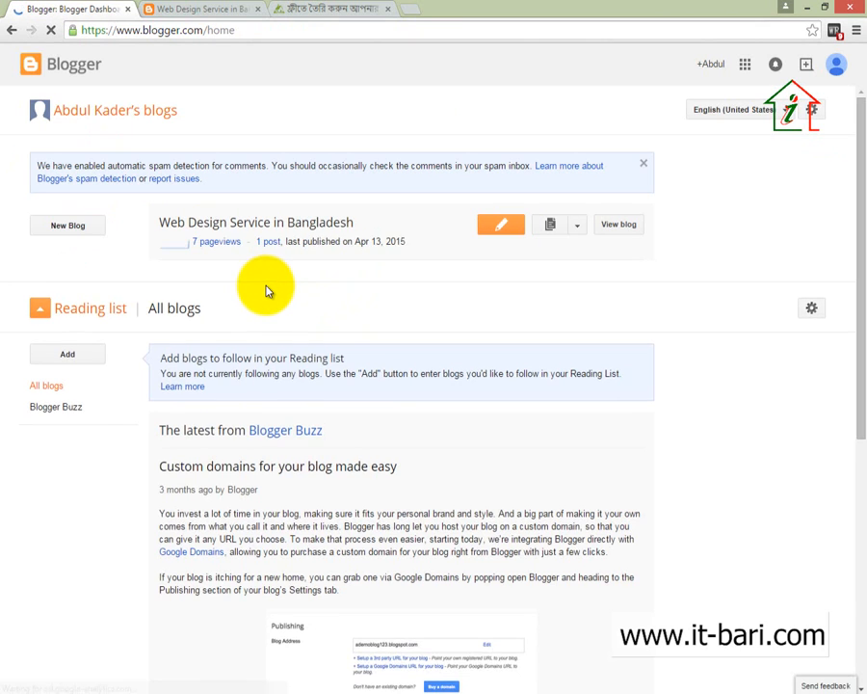
{"action": "left_click", "coordinate": [576, 226]}
{"action": "left_click", "coordinate": [569, 248]}
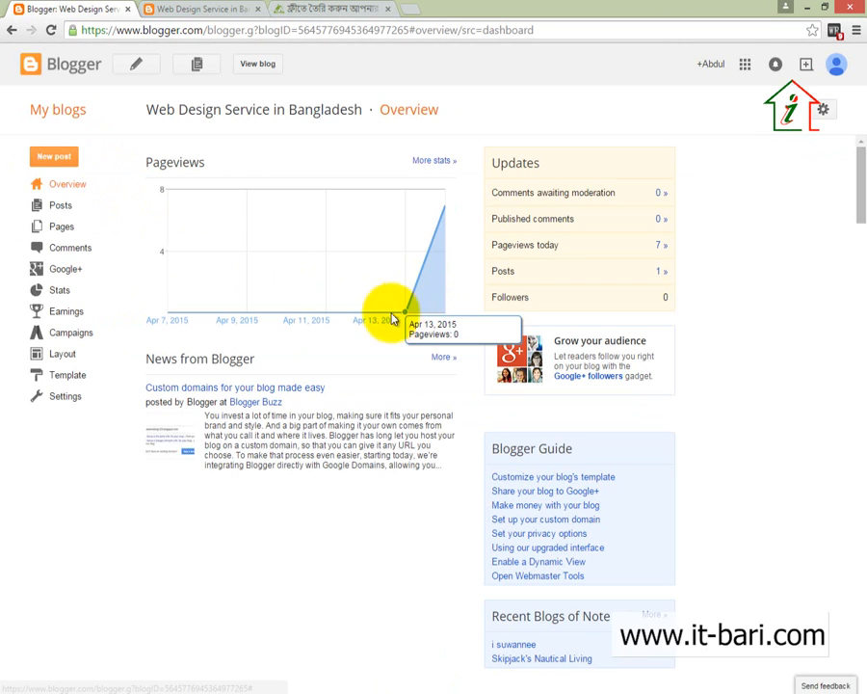
Review the post excerpt on the live blog's home page and switch to the IT-Bari-SEO-Bangla-Video-Tutorial.docx document in Microsoft Word.
{"action": "left_click", "coordinate": [207, 8]}
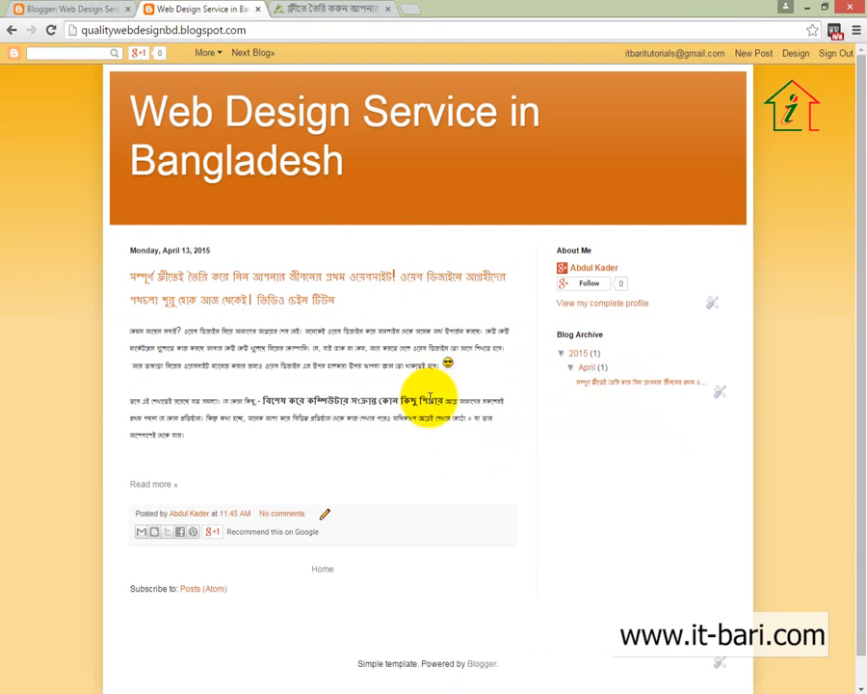
{"action": "scroll", "coordinate": [430, 397], "scroll_direction": "down", "scroll_amount": 2}
{"action": "left_click_drag", "start_coordinate": [416, 371], "coordinate": [384, 371]}
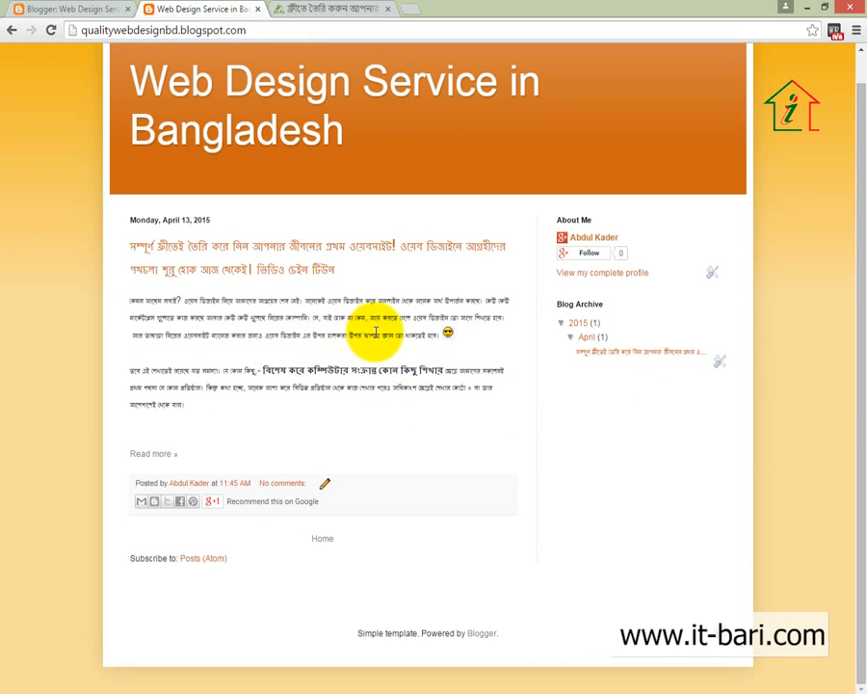
{"action": "left_click", "coordinate": [311, 692]}
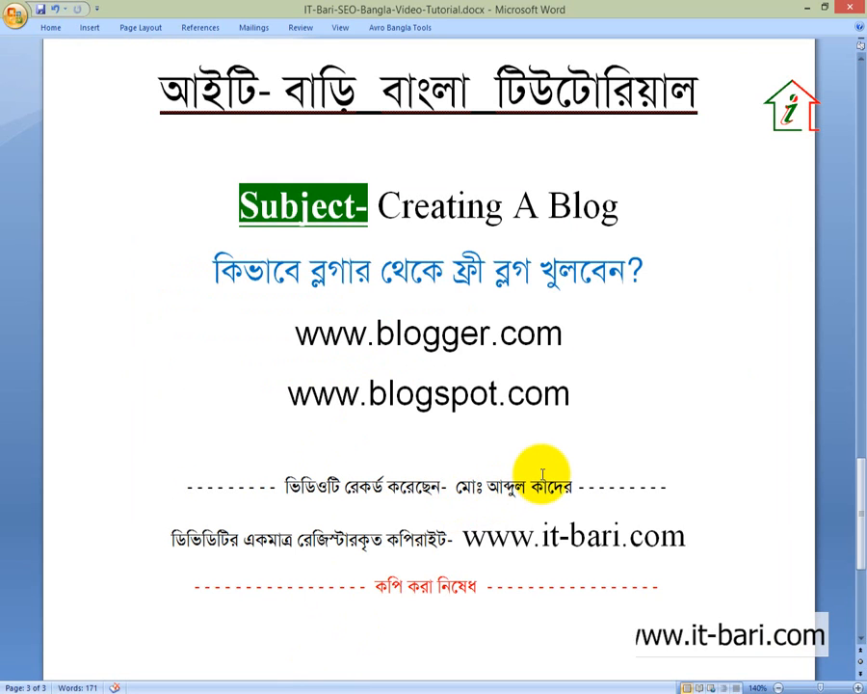